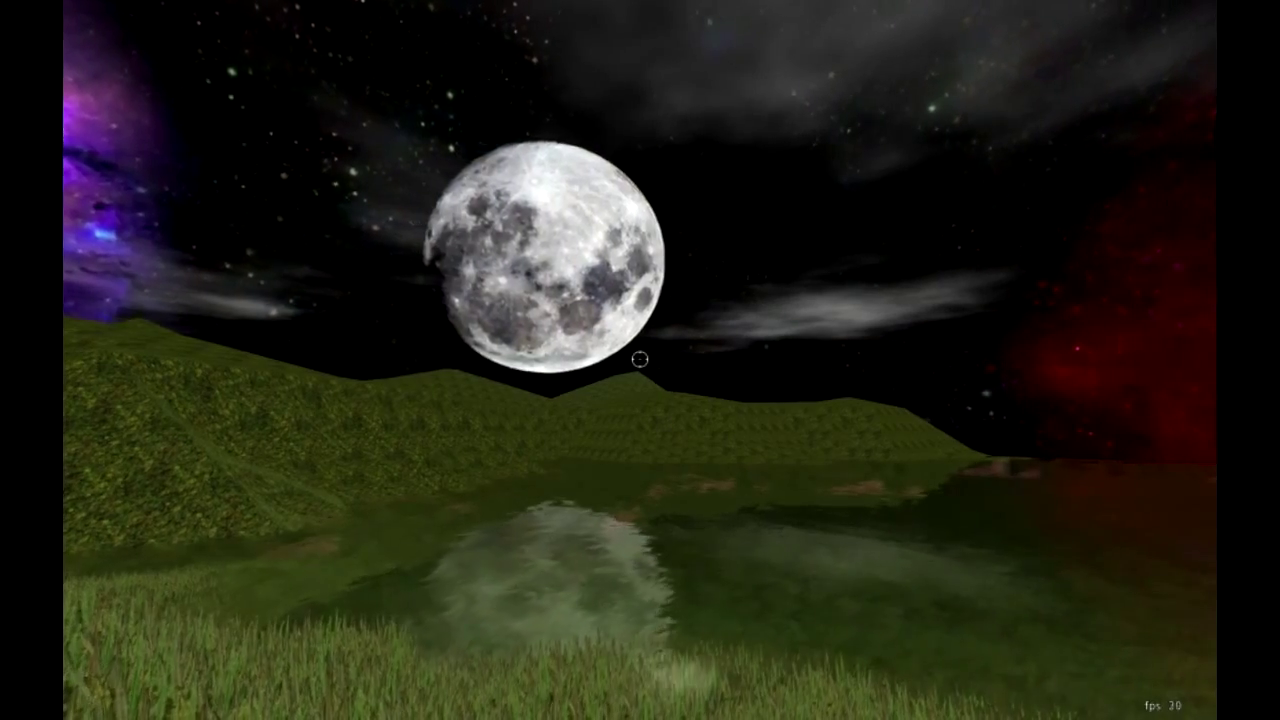
Look around the night scene to examine the moon, the starry nebula skybox and their reflections in the lake
key("Right")
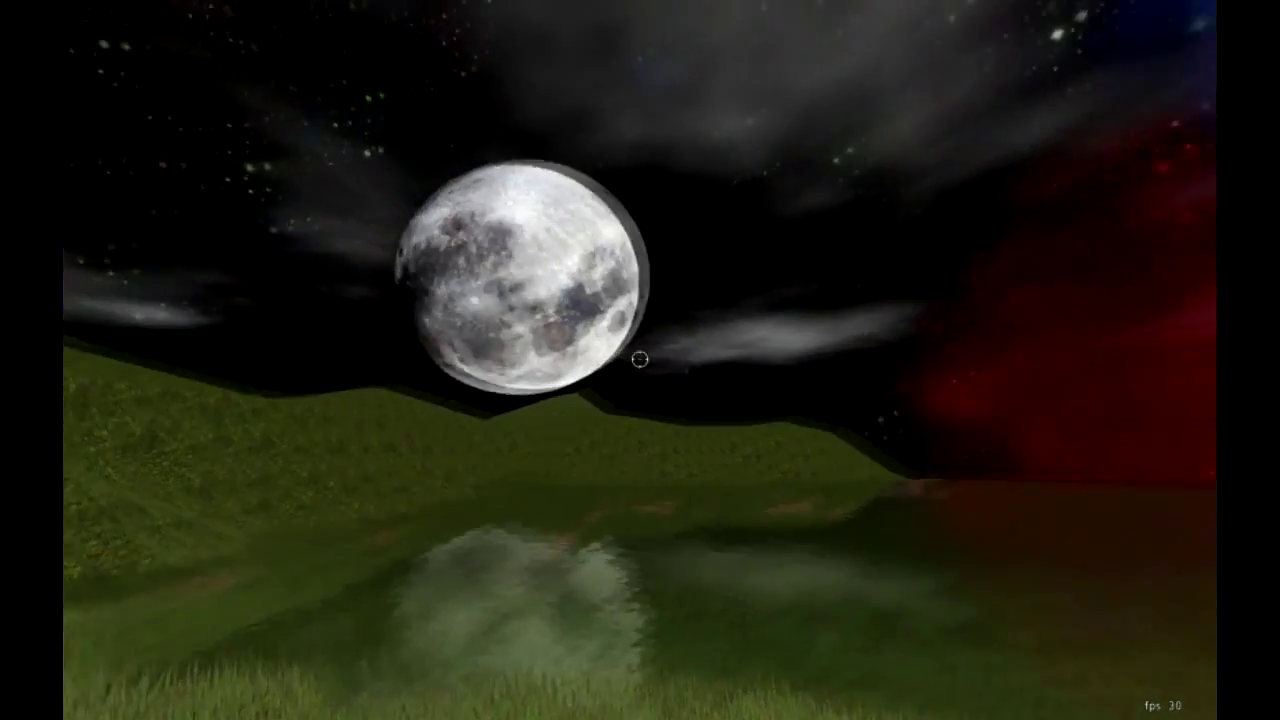
key("Right")
key("Up")
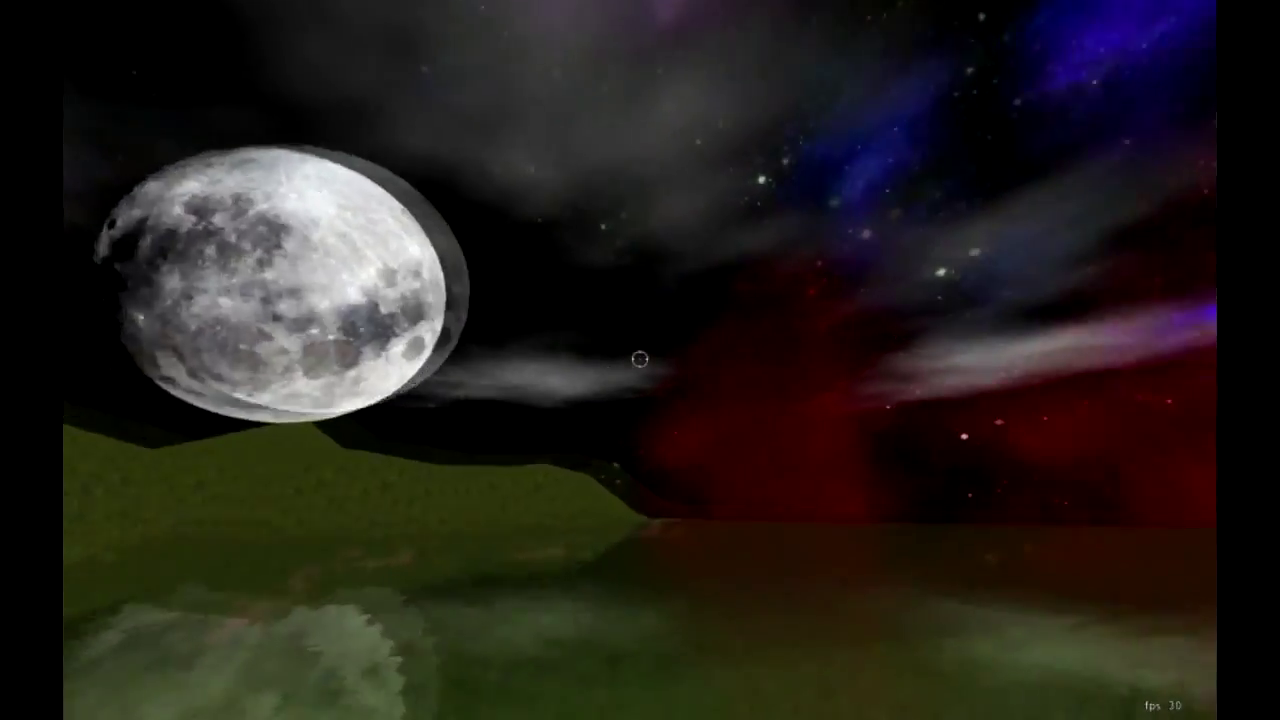
key("Left")
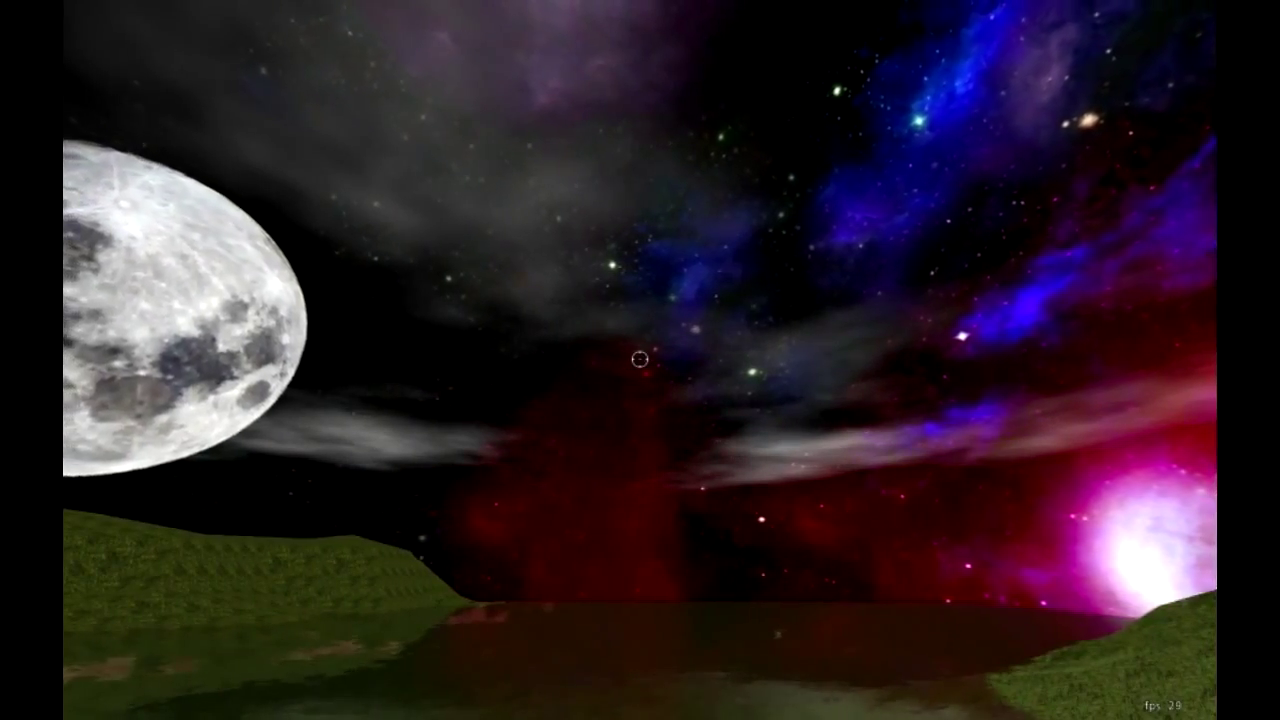
key("Up")
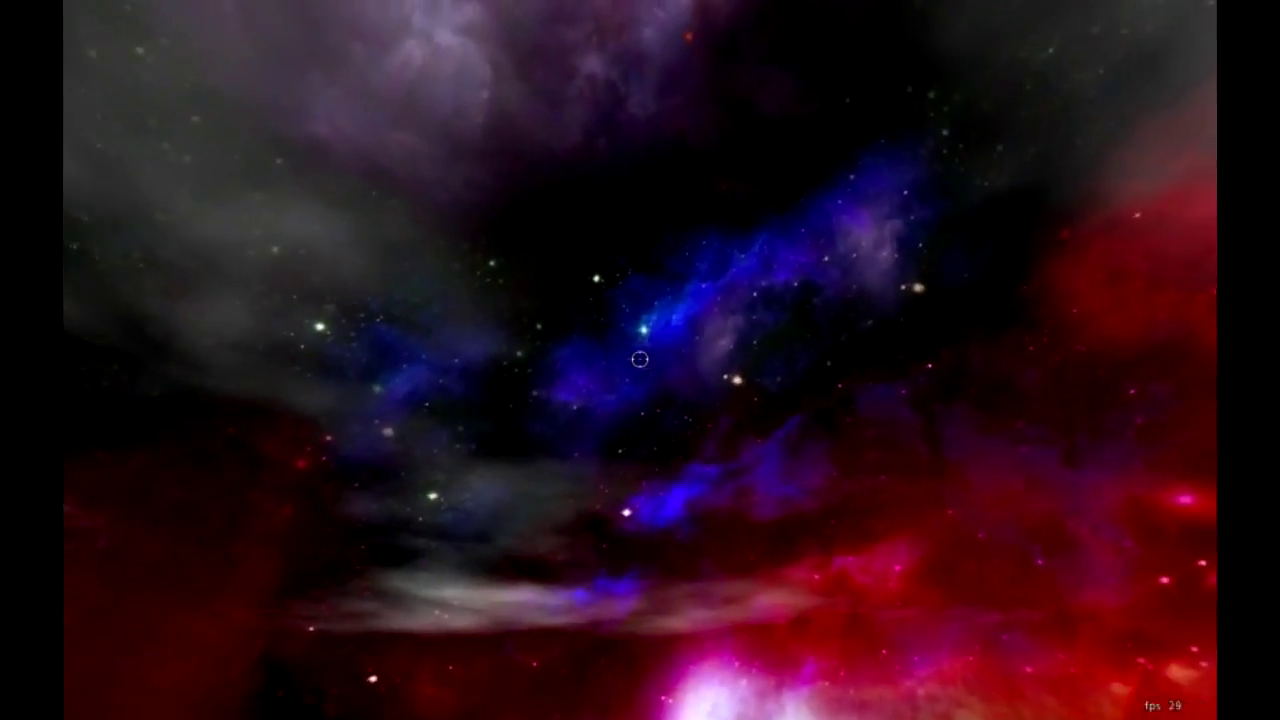
key("Left")
key("Down")
key("Right")
key("Right")
key("Up")
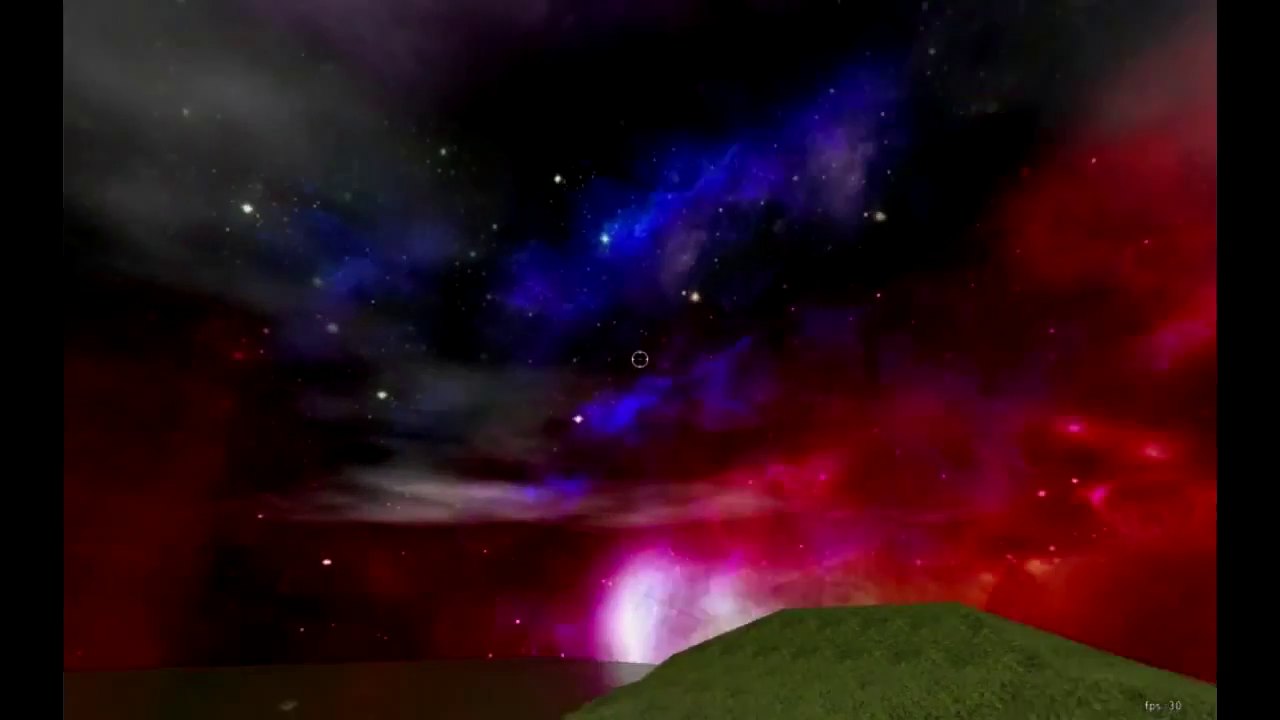
key("Left")
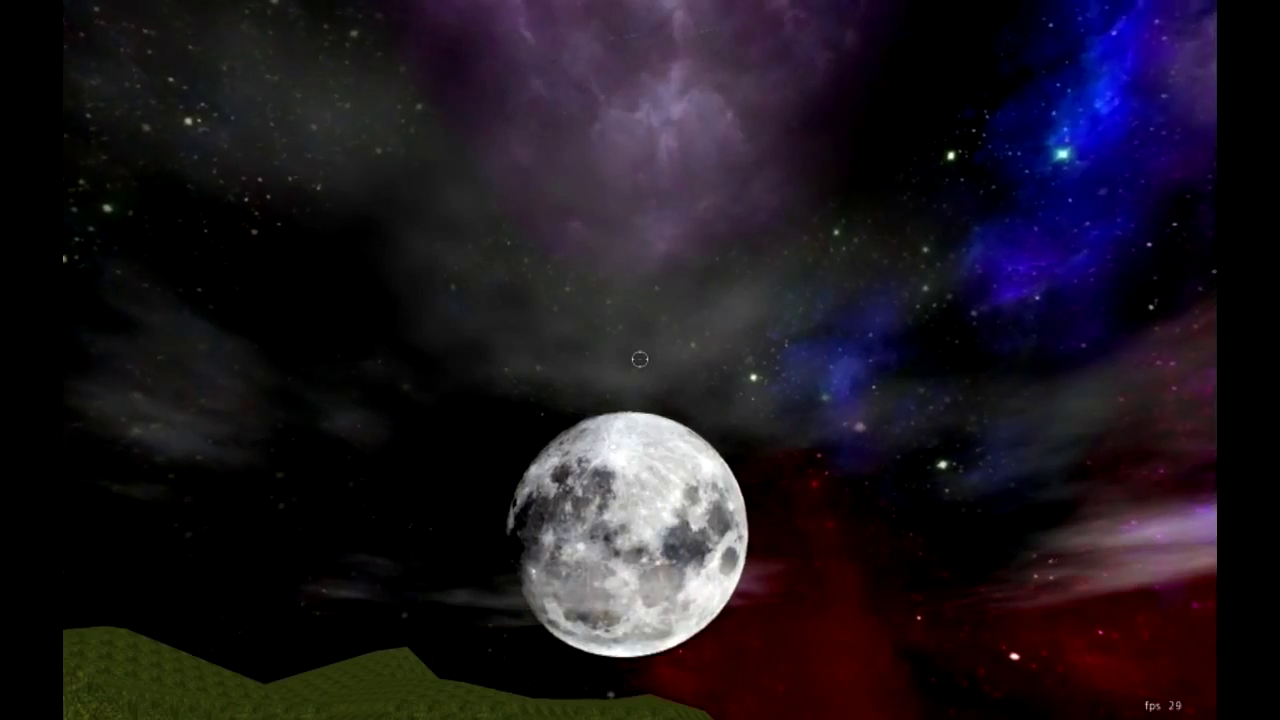
Switch to edit mode and fly outside the terrain to examine the sky and the green fogdome beneath the map
key("e")
key("Right")
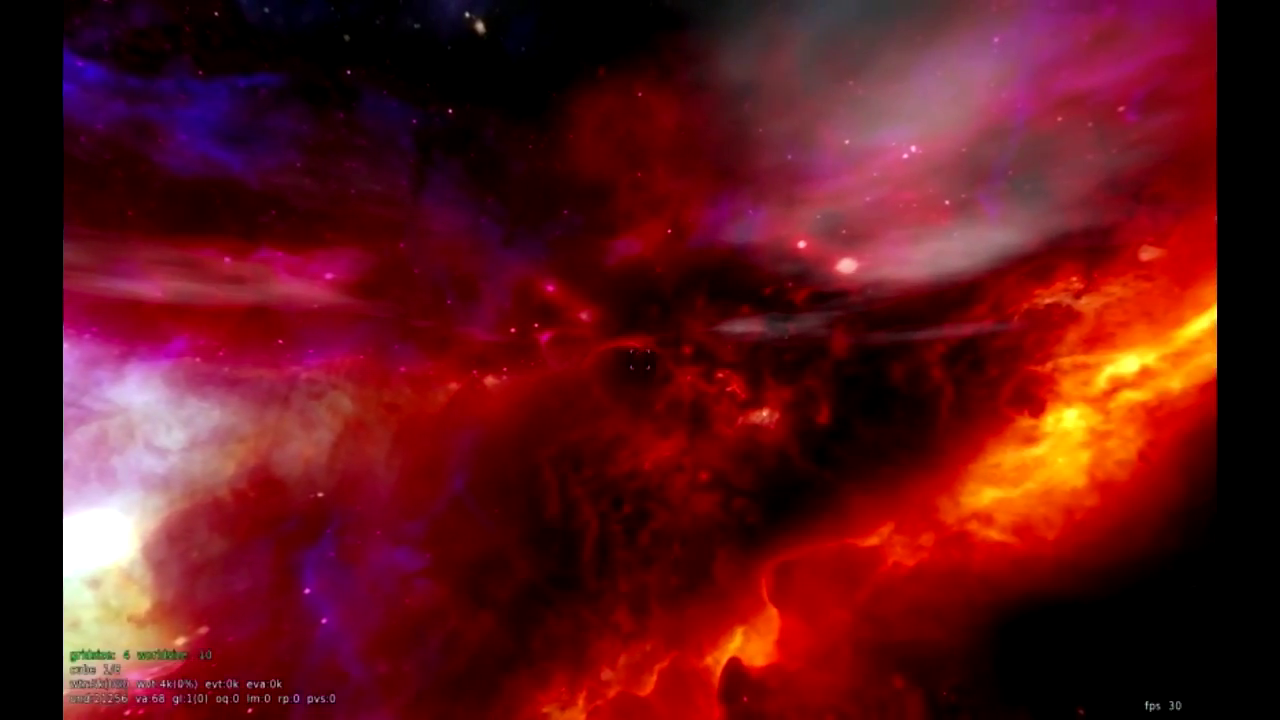
key("Left")
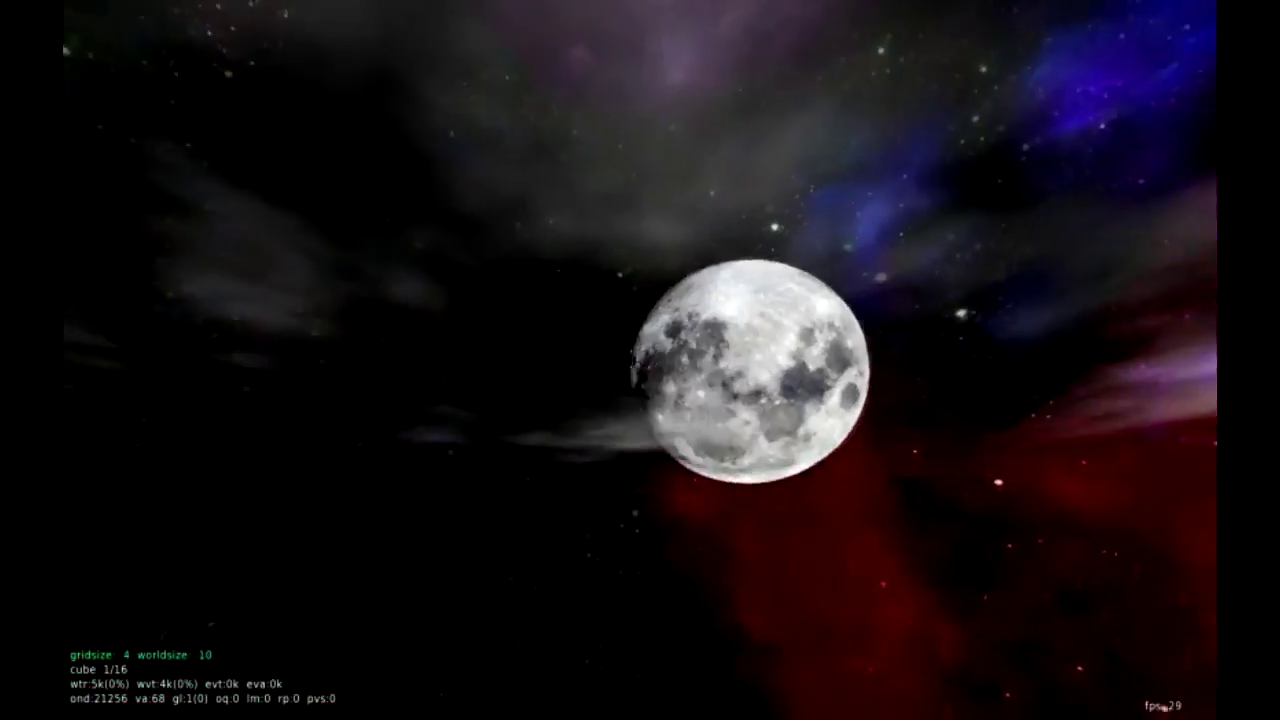
key("w")
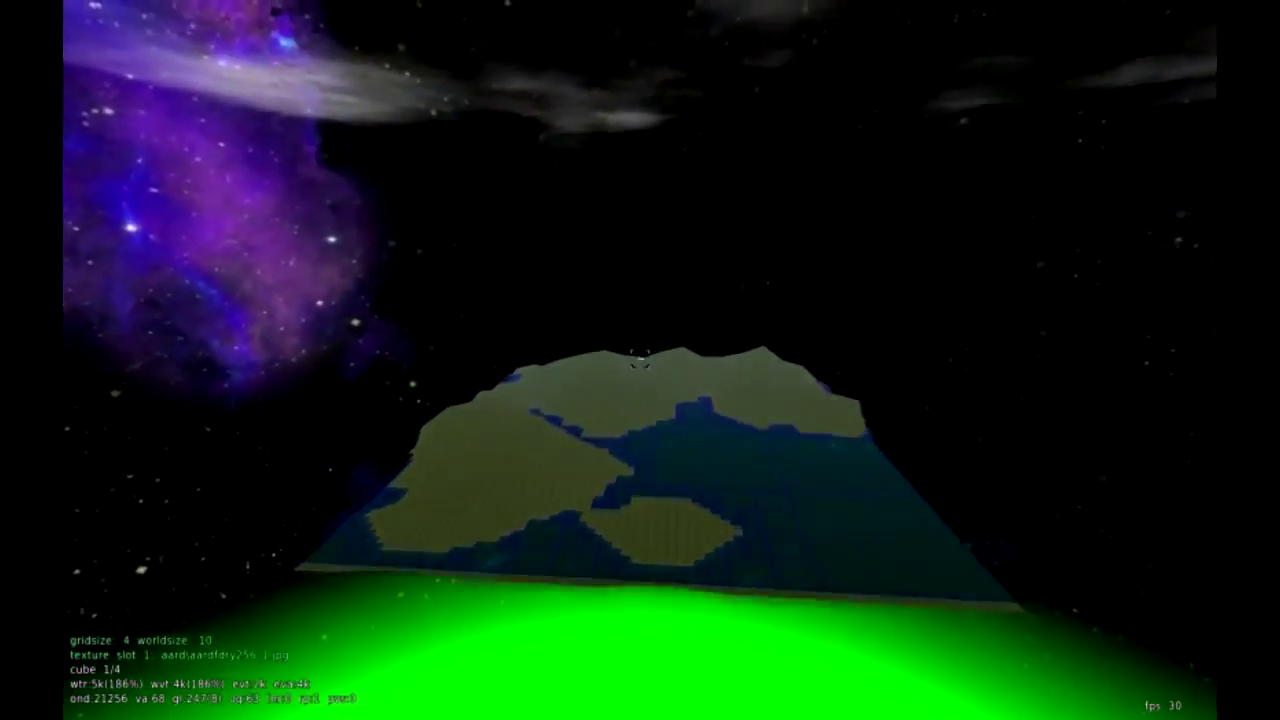
key("w")
key("e")
key("w")
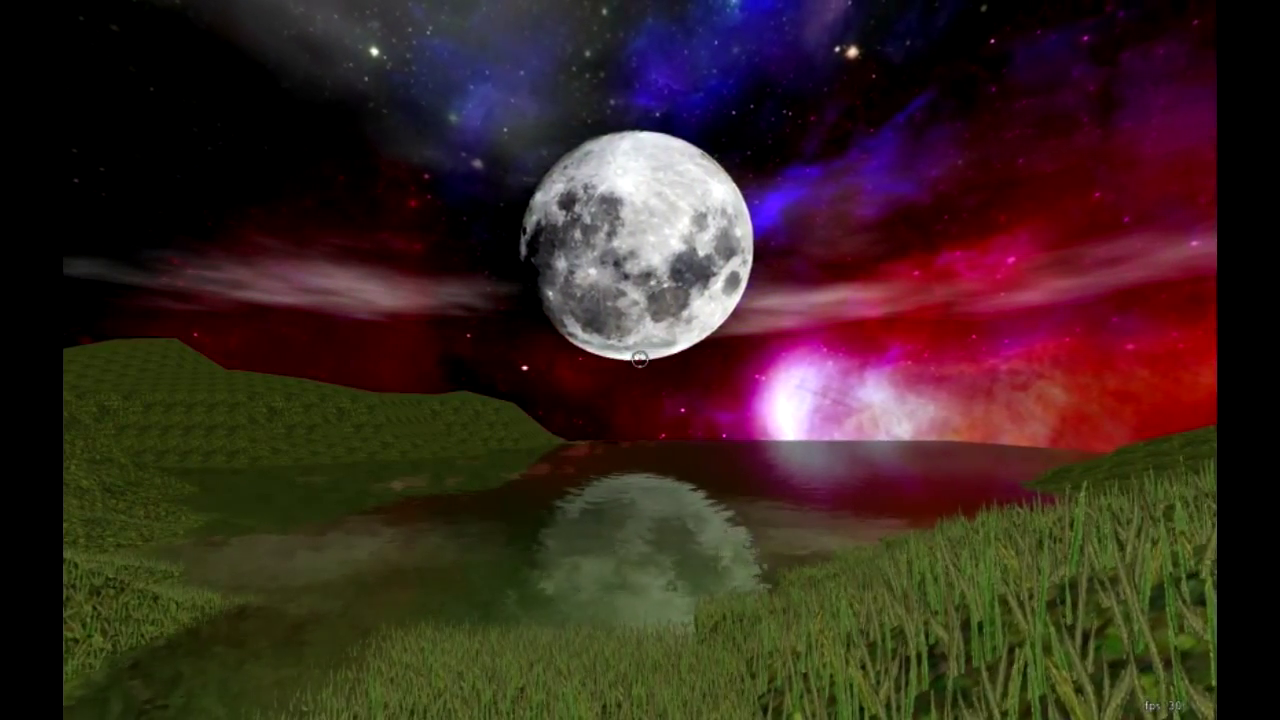
Examine how the moon sits above the lake horizon against the red and blue skybox from the grassy shore
key("w")
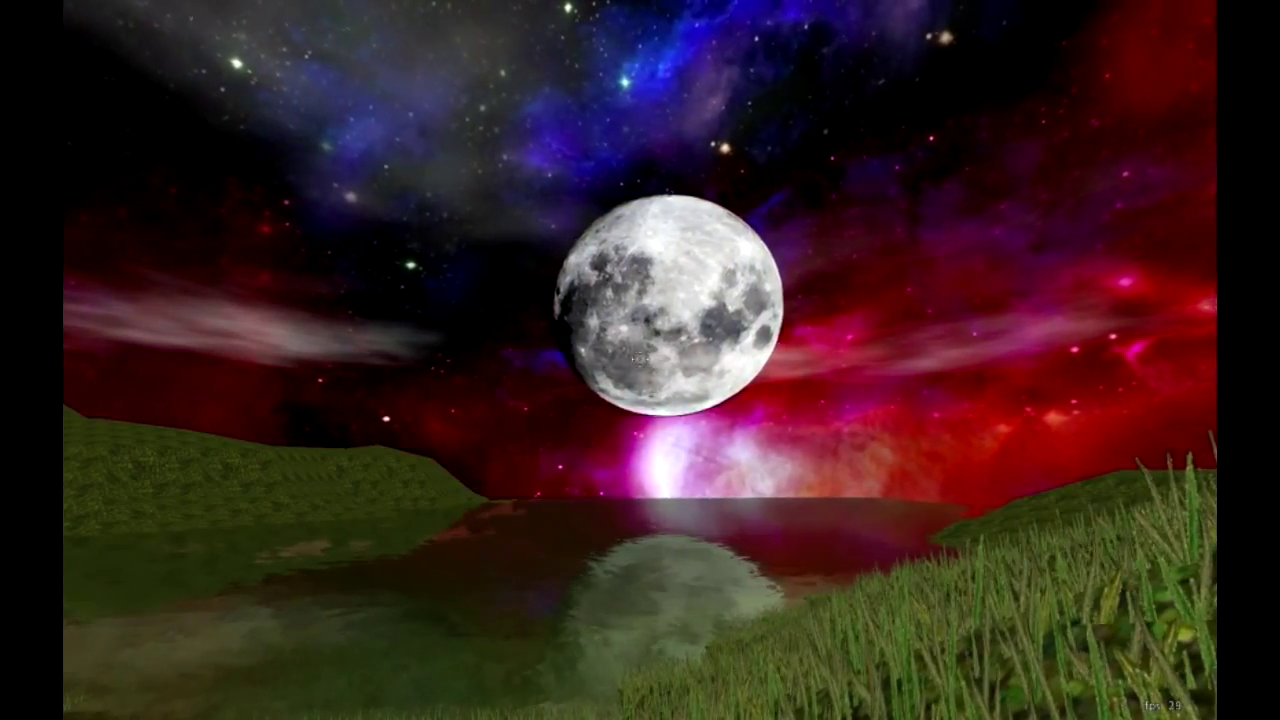
key("Up")
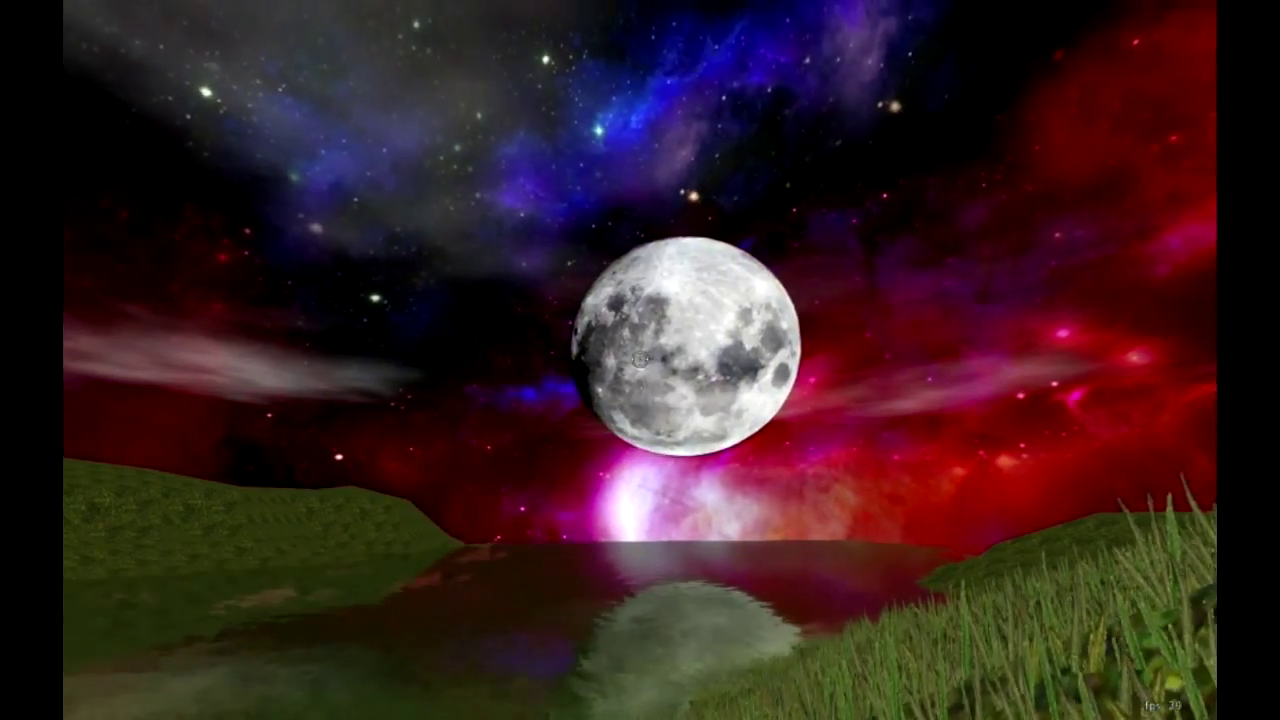
key("Right")
key("Down")
key("Left")
key("Right")
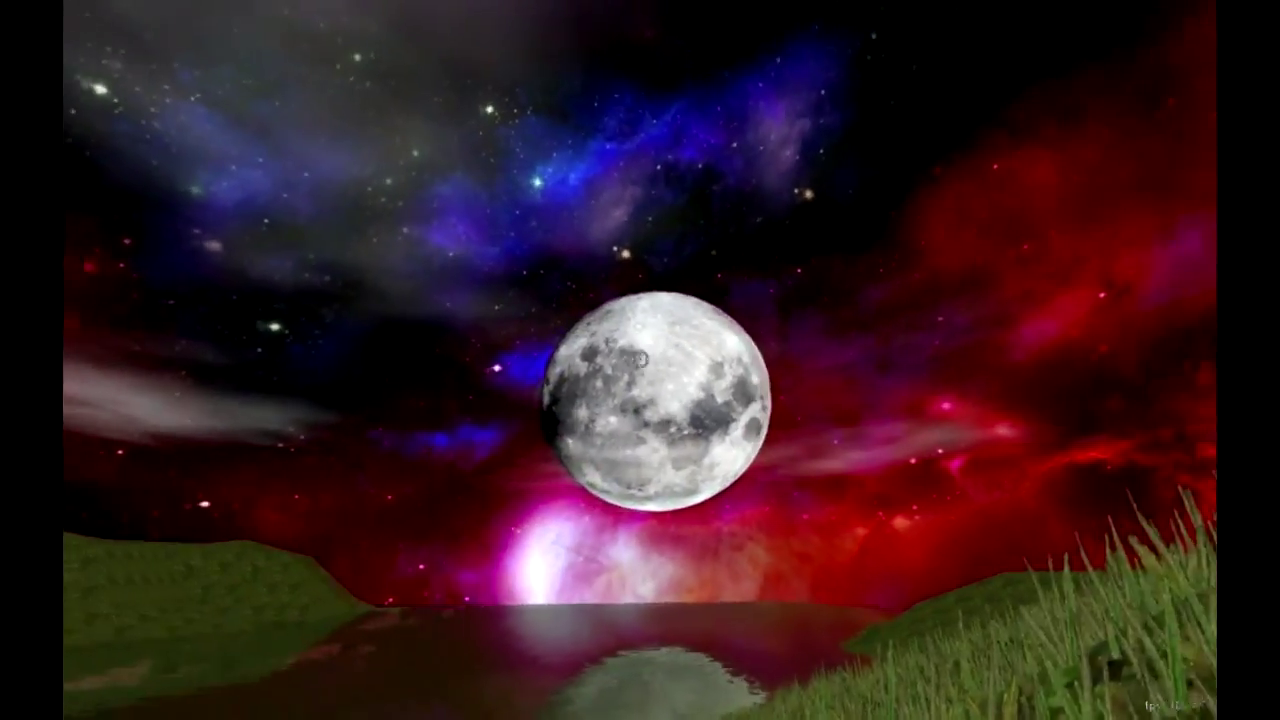
key("Left")
Return to edit mode and replace the current skybox with the hill skybox
key("e")
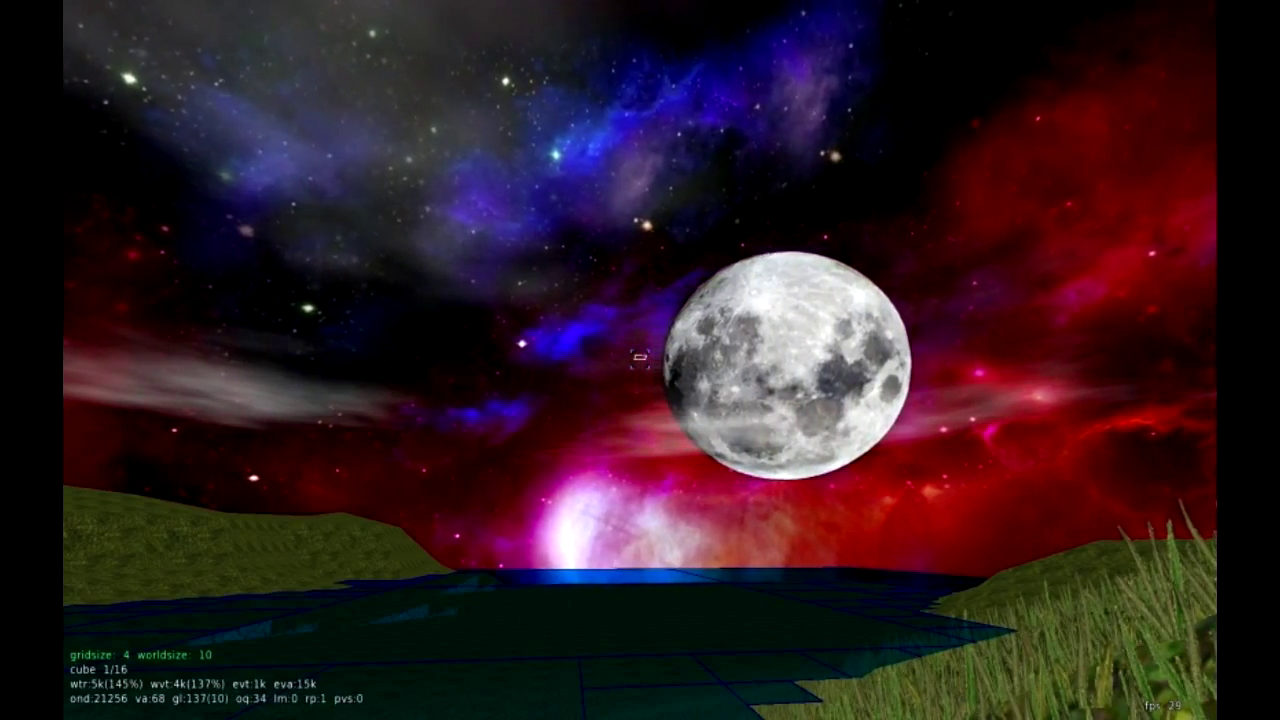
key("F9")
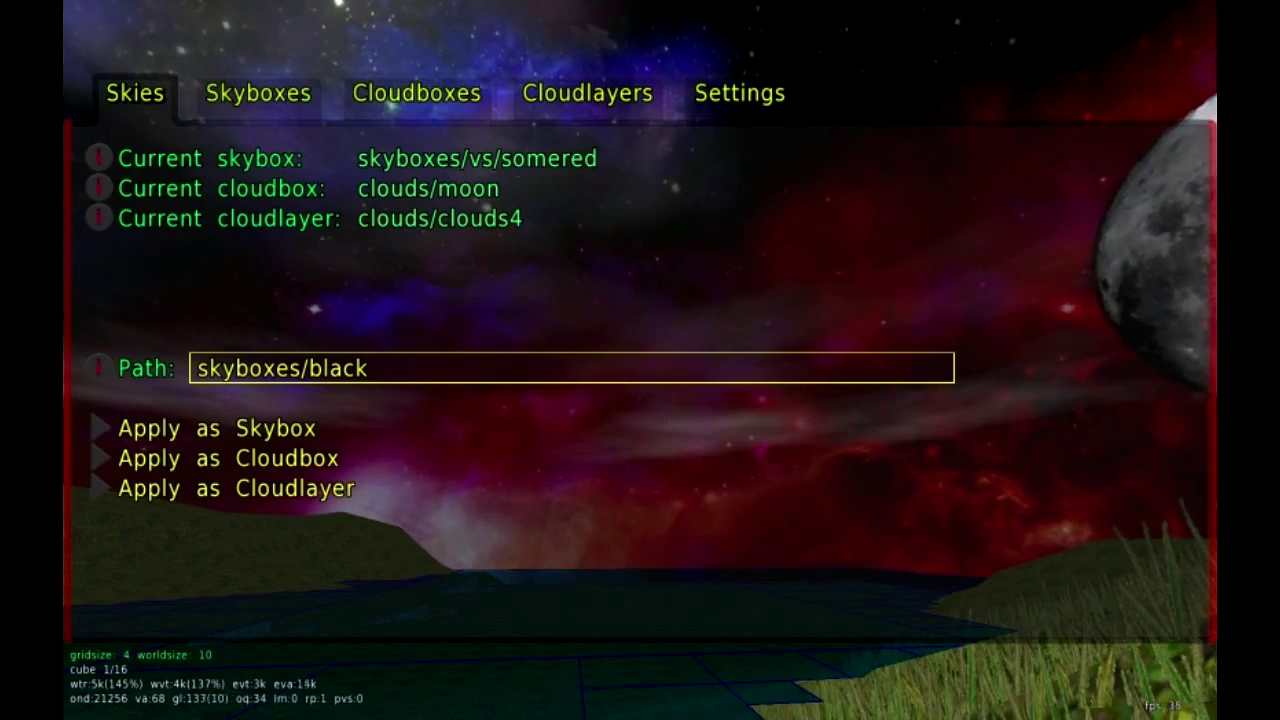
left_click(258, 92)
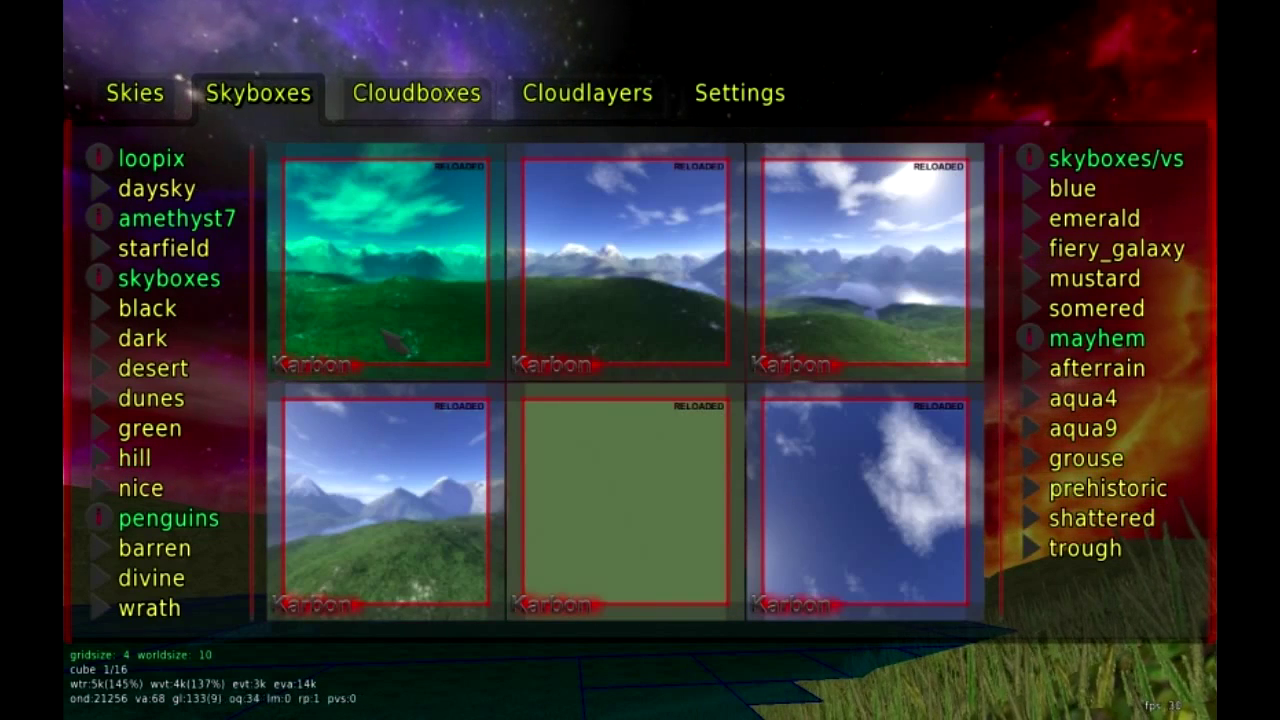
left_click(372, 505)
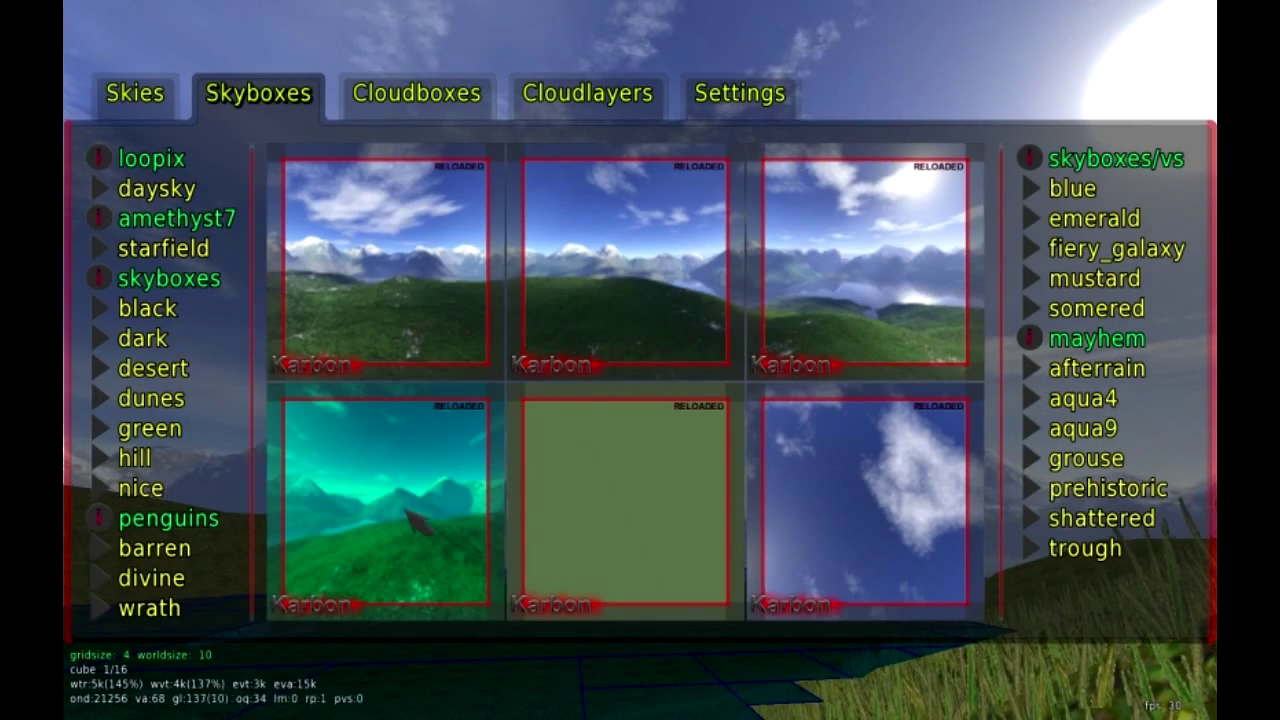
key("Escape")
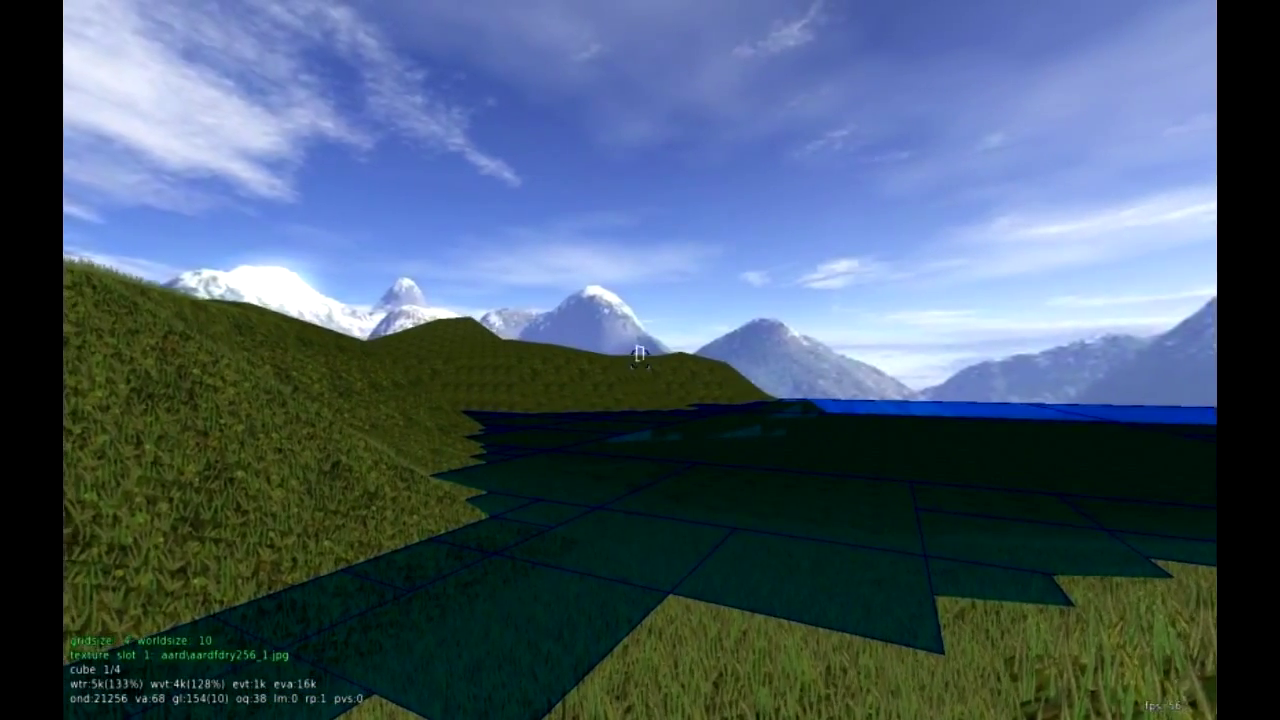
Browse the available cloudboxes, previewing kenon_cloudbox and moon
key("F4")
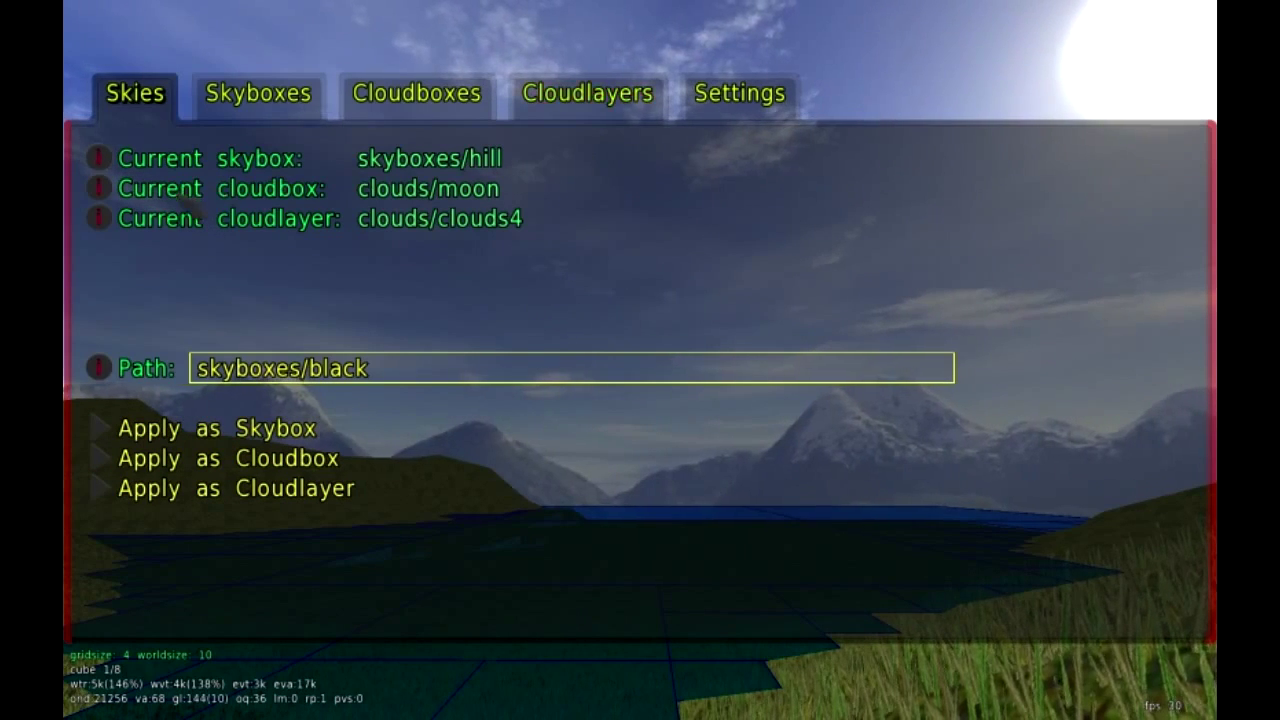
left_click(381, 105)
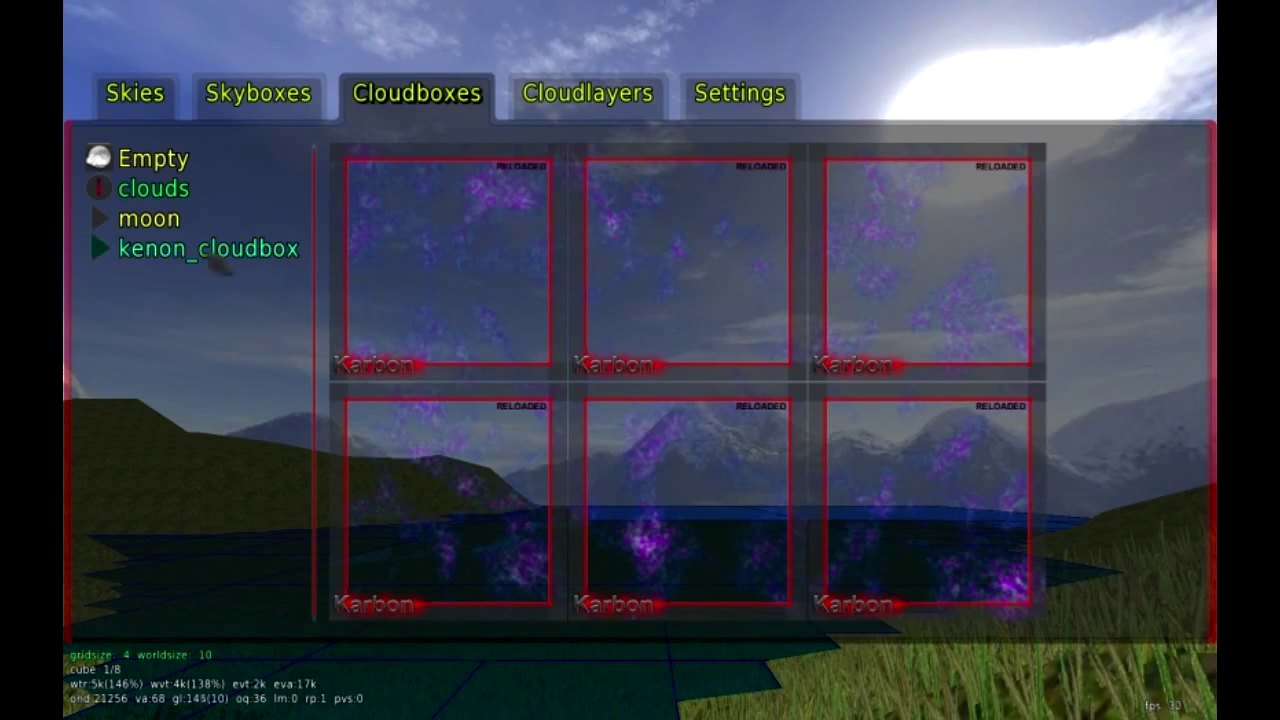
left_click(160, 232)
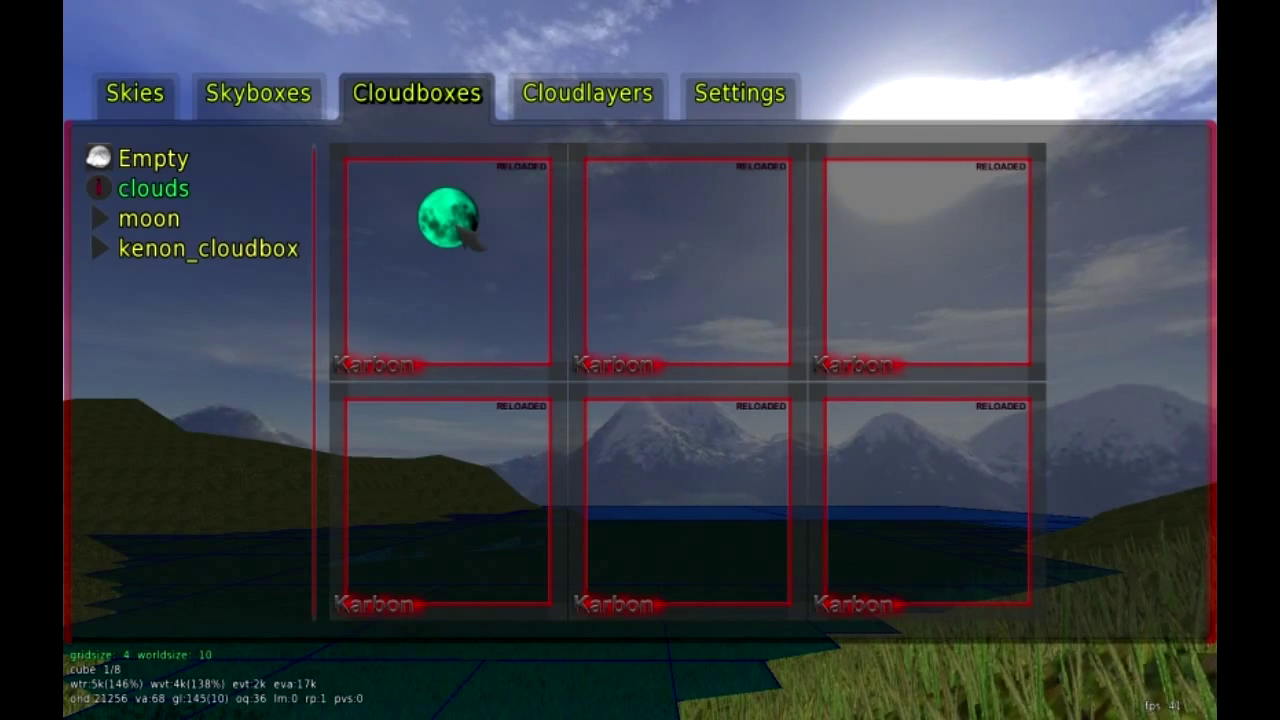
left_click(447, 217)
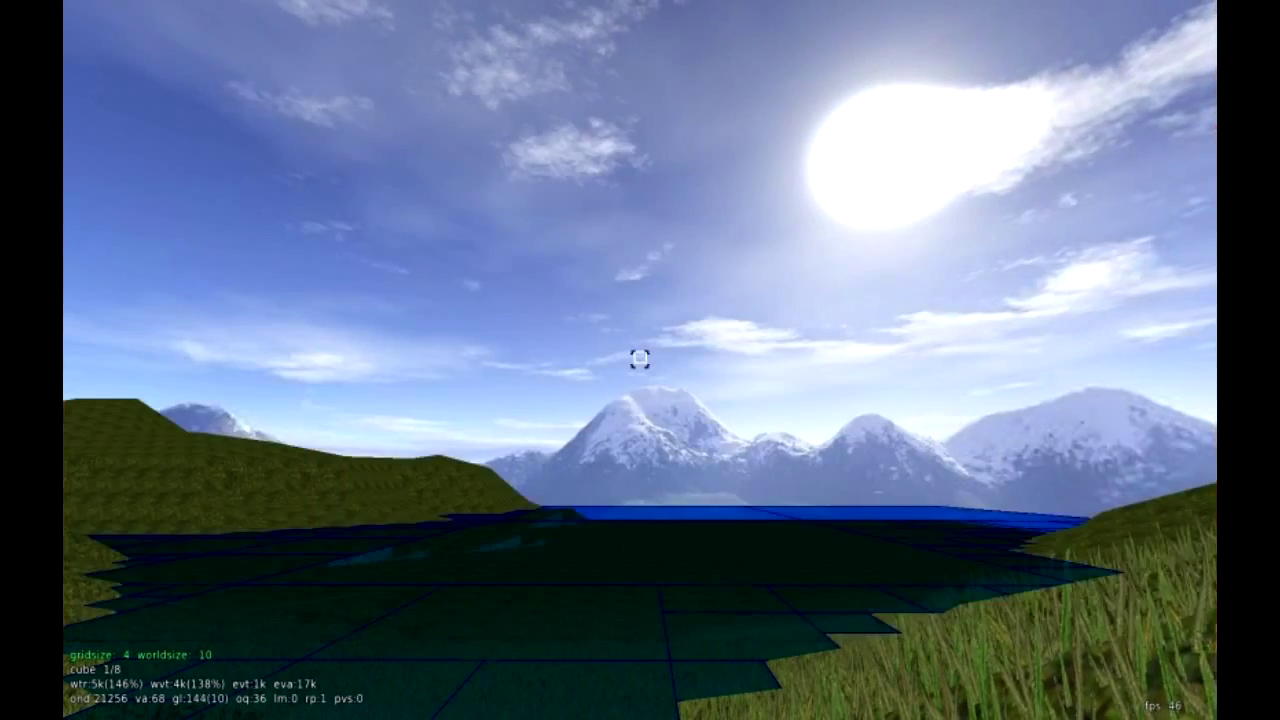
Move through the grassy valley to examine the moon cloudbox against the daytime hill skybox
key("w")
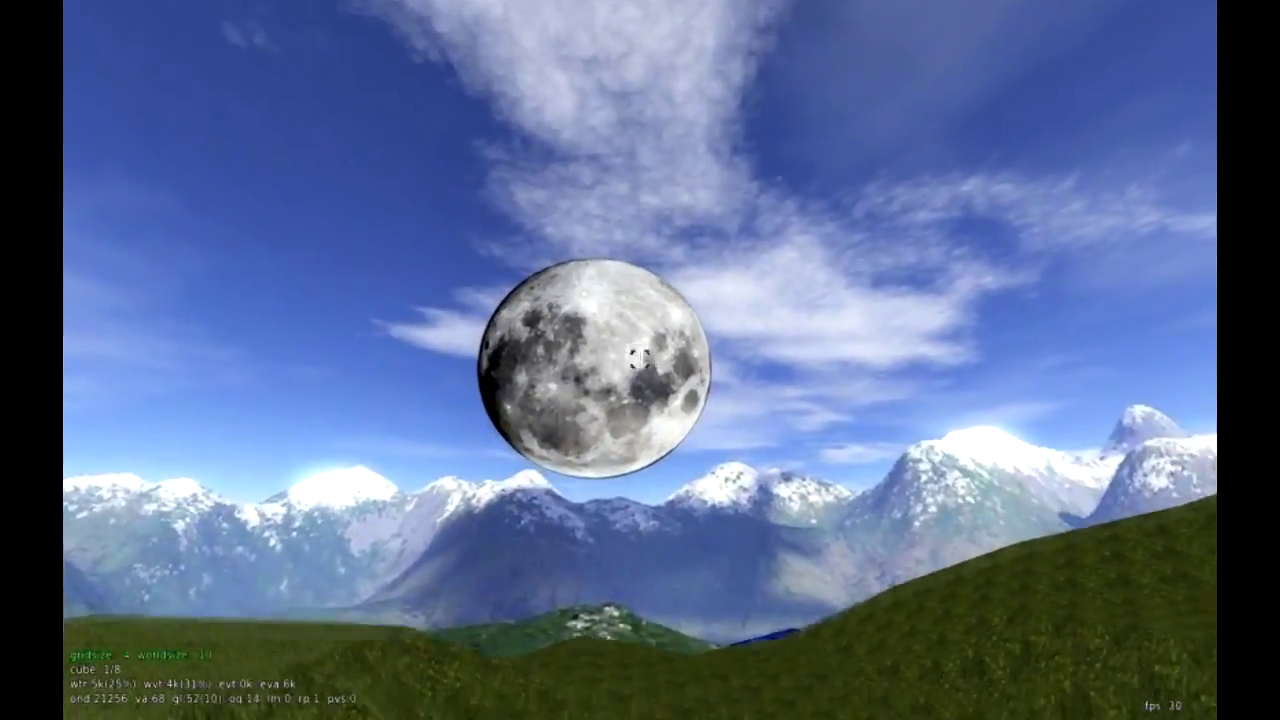
key("s")
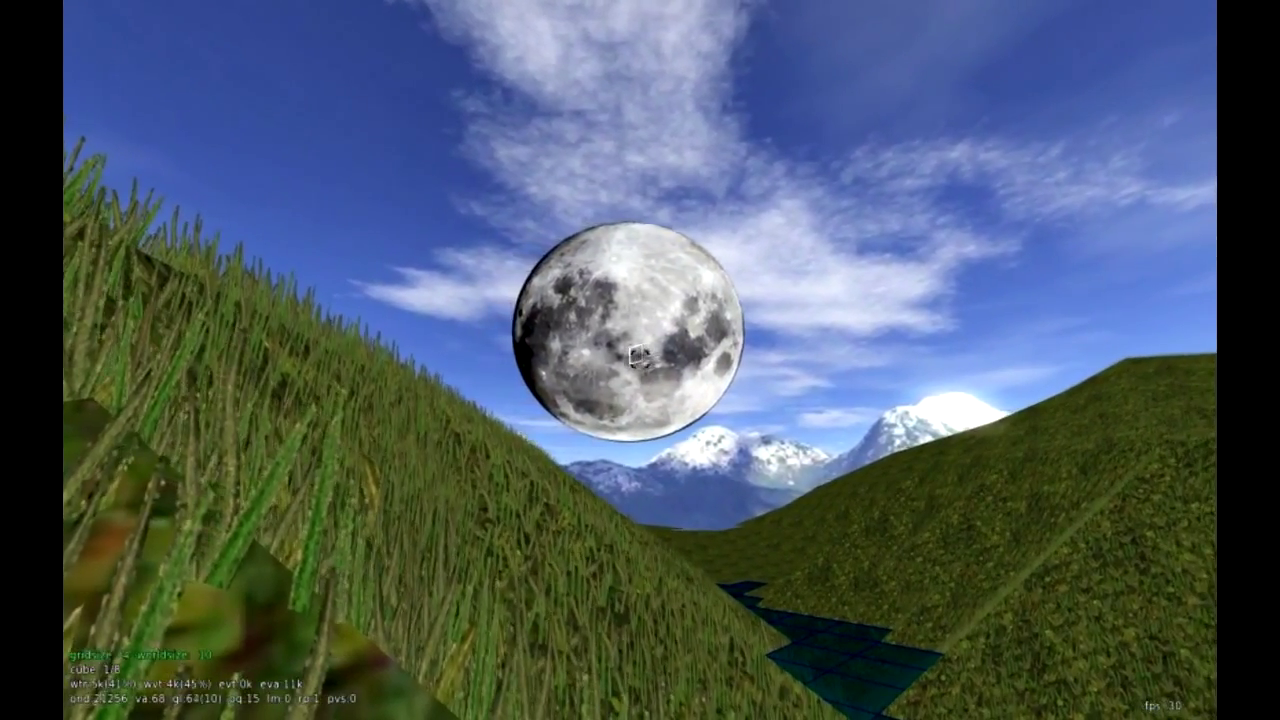
key("F5")
key("Escape")
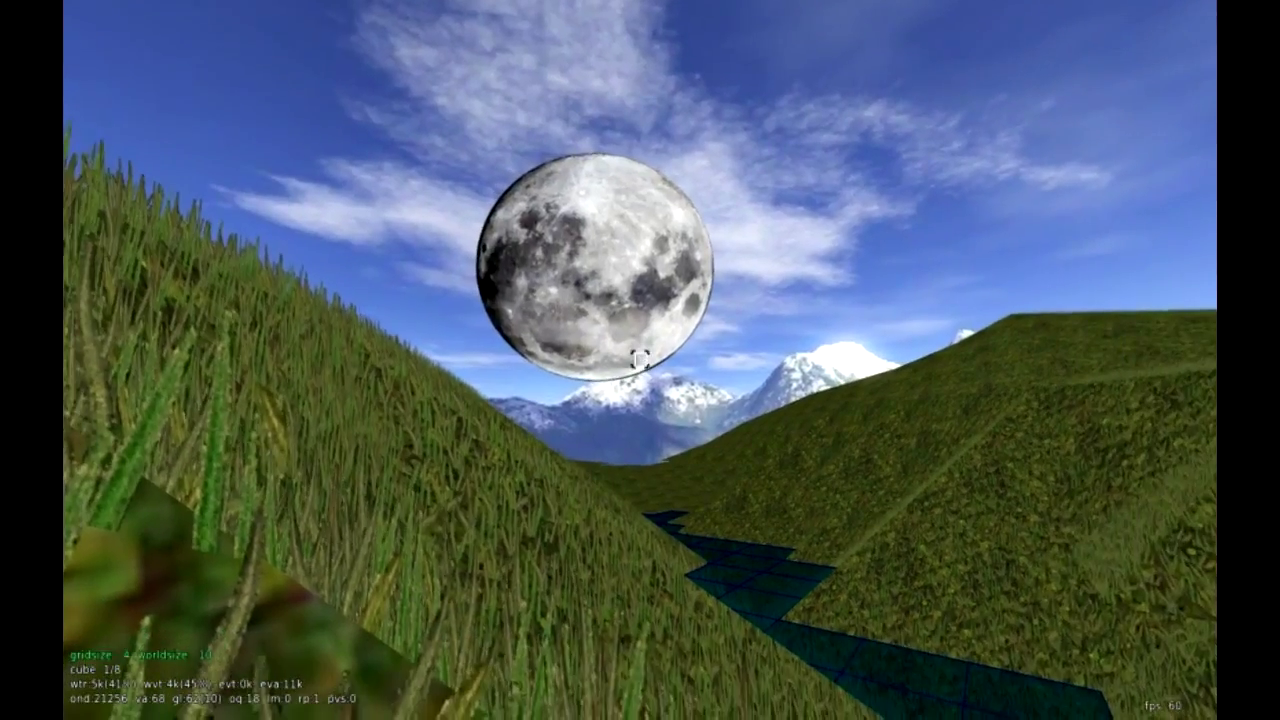
key("w")
key("s")
key("w")
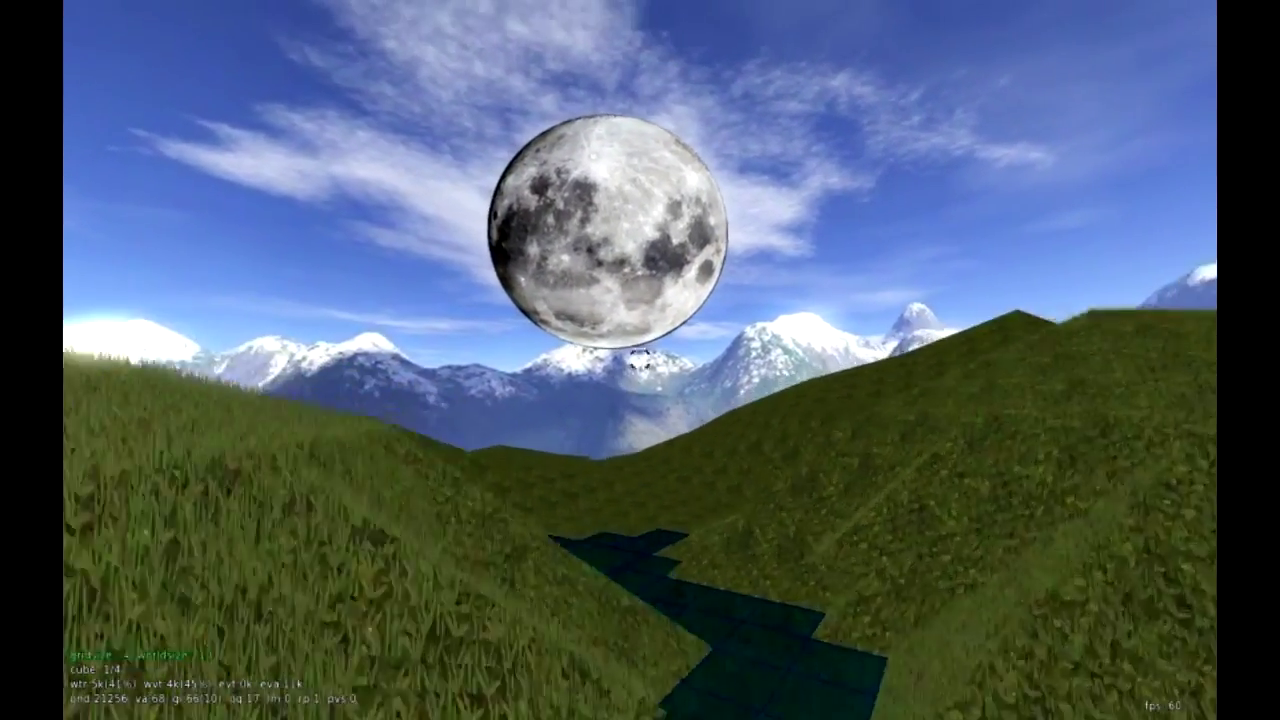
key("s")
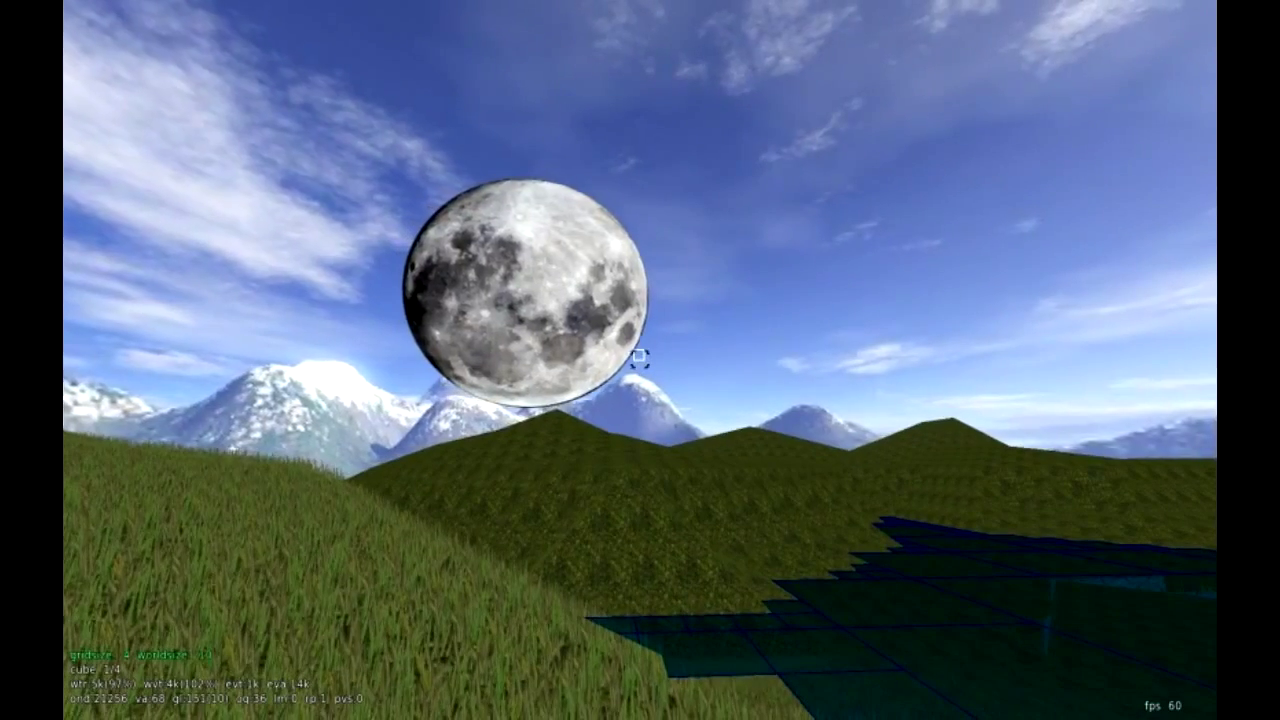
Browse the available cloudlayer textures and look up at the sky above the hills
key("F4")
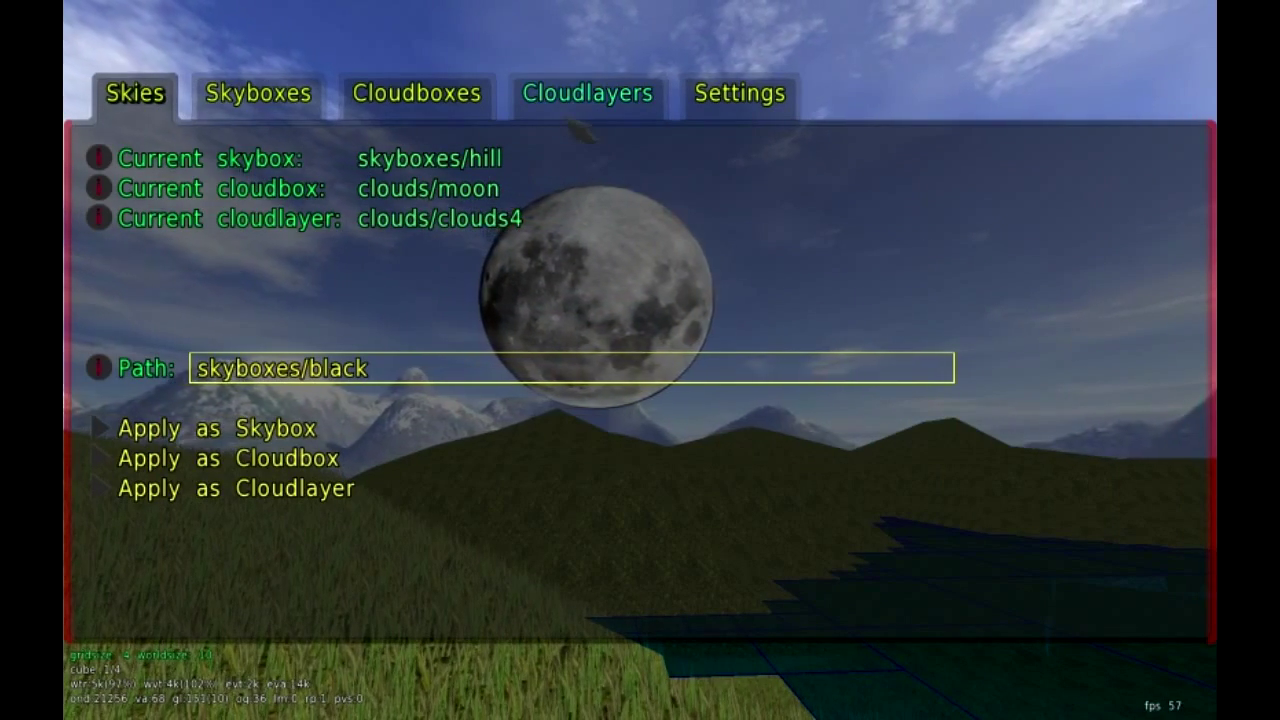
left_click(578, 116)
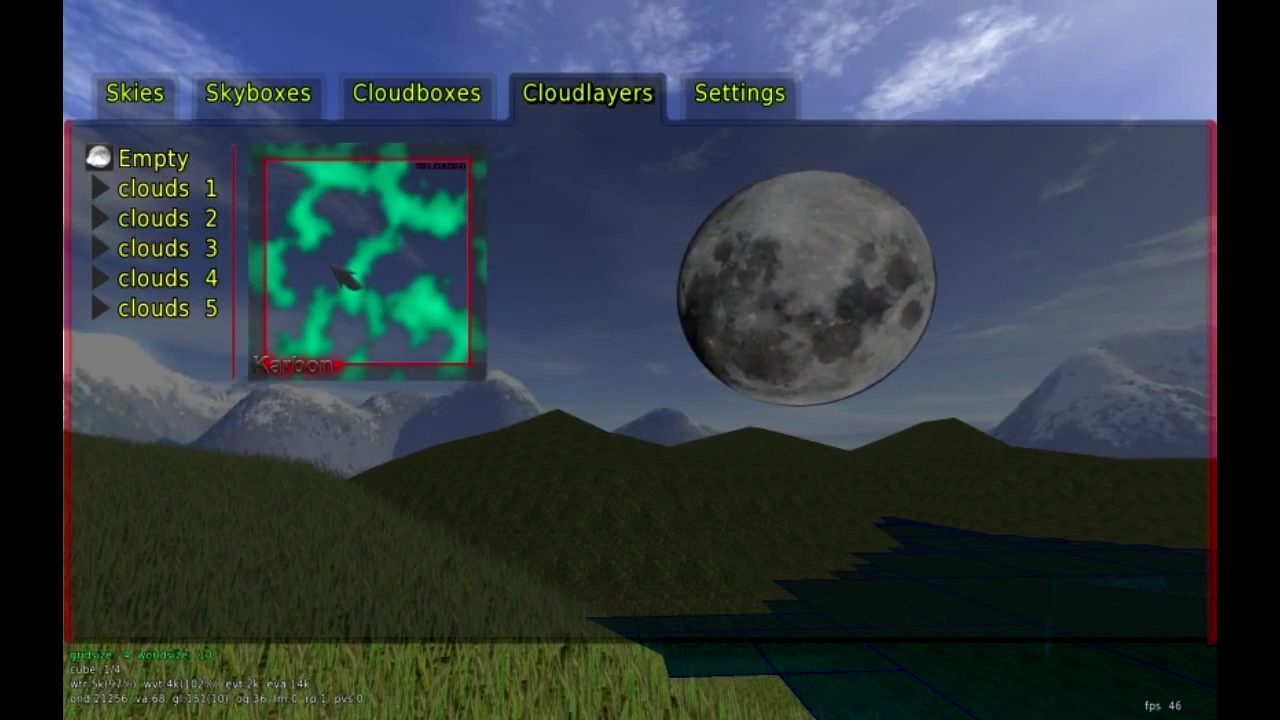
key("Escape")
mouse_move(640, 360)
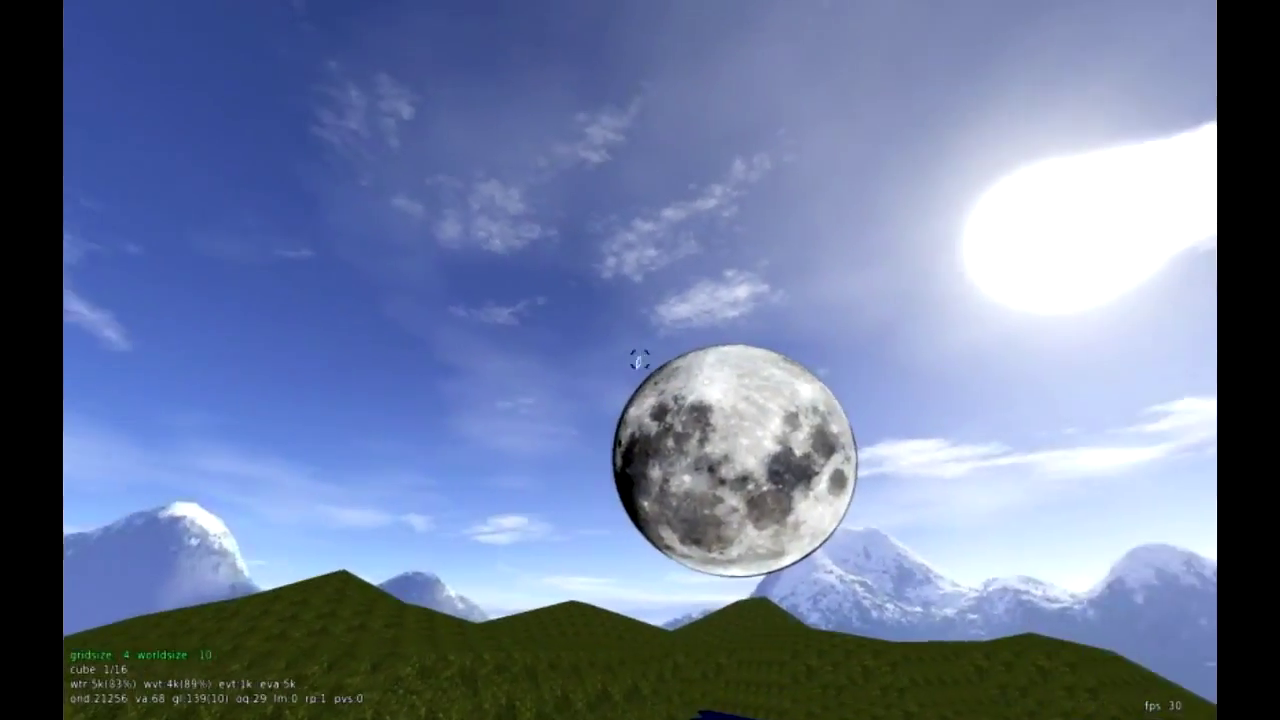
Open the sky settings and set the skybox spin to 70
key("F4")
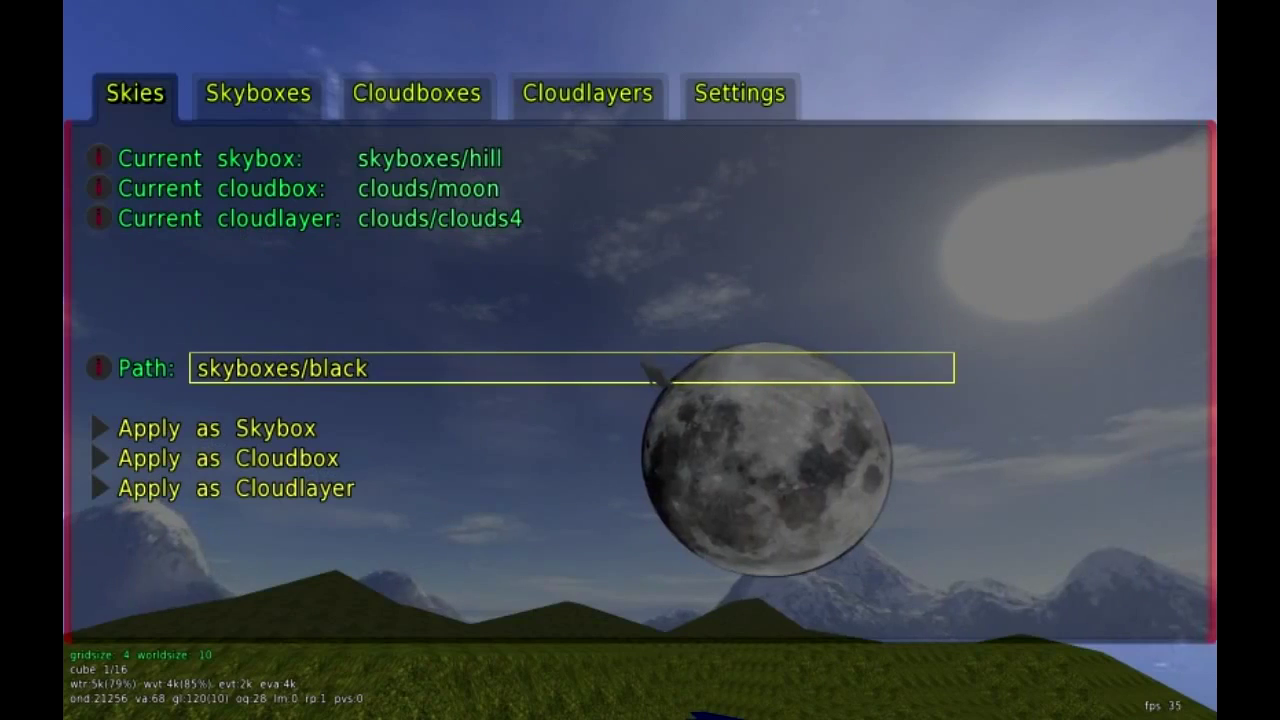
left_click(745, 100)
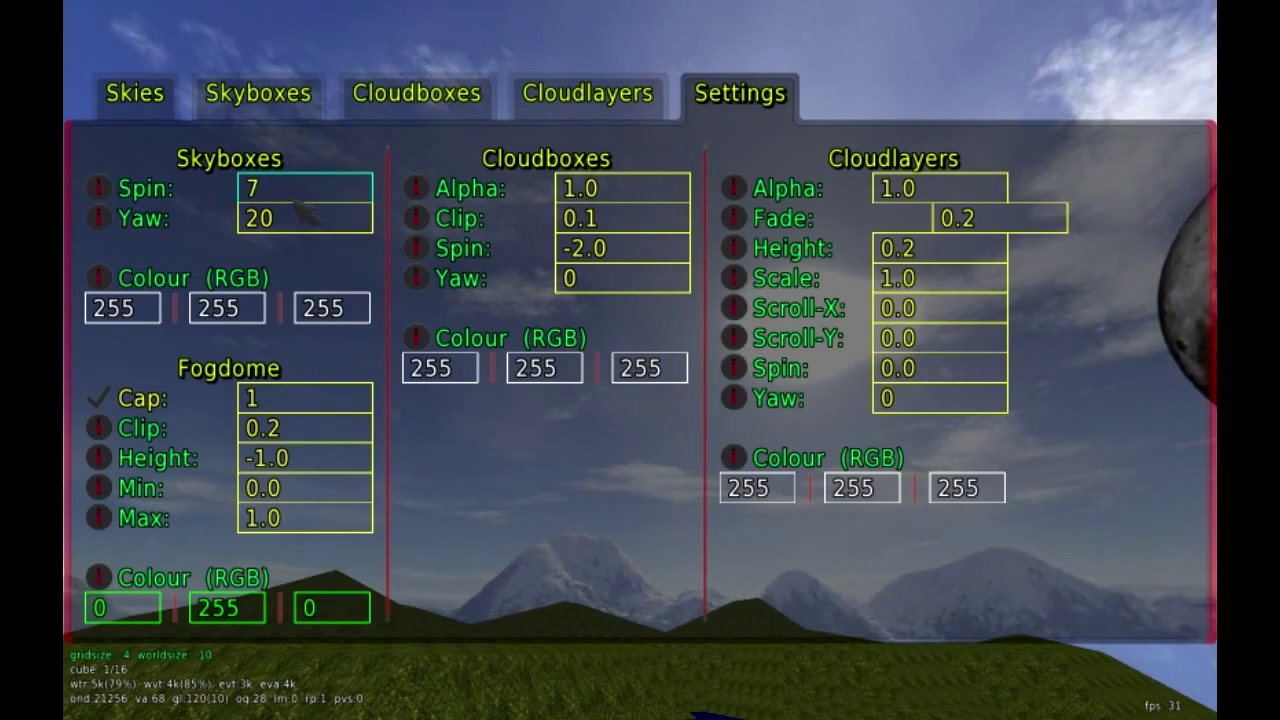
key("Return")
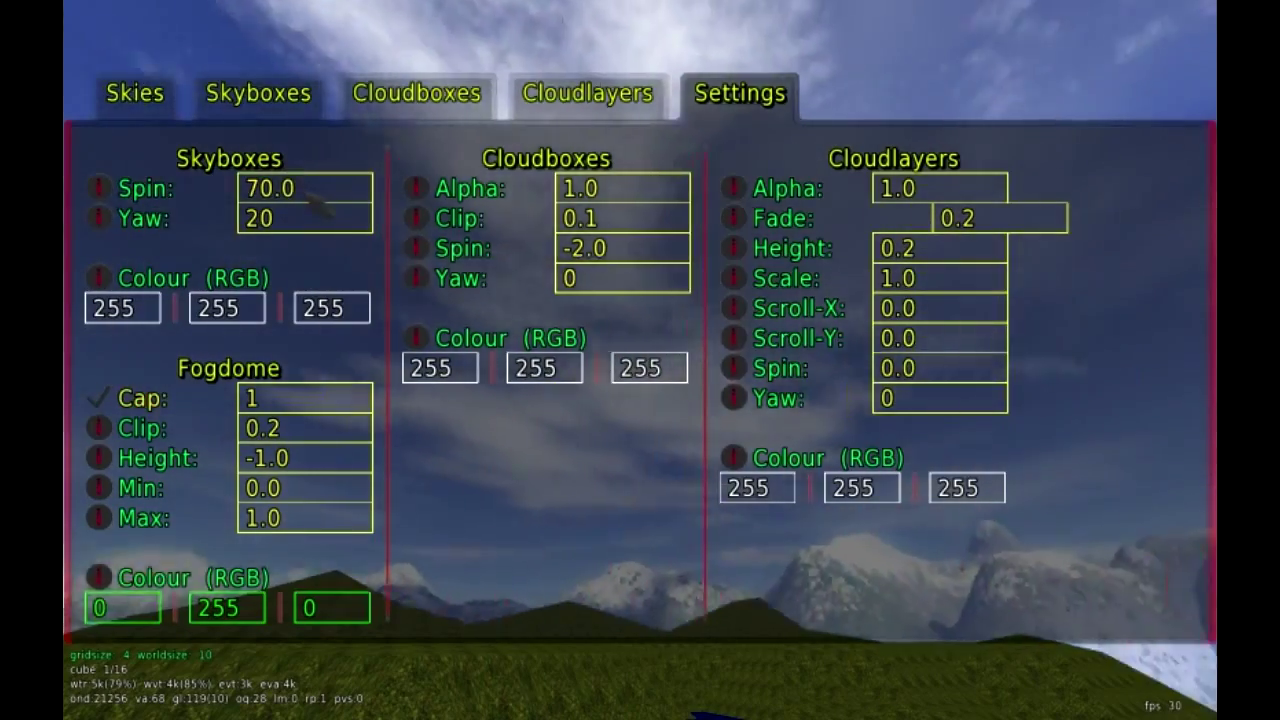
Set the skybox spin to 2
left_click(330, 198)
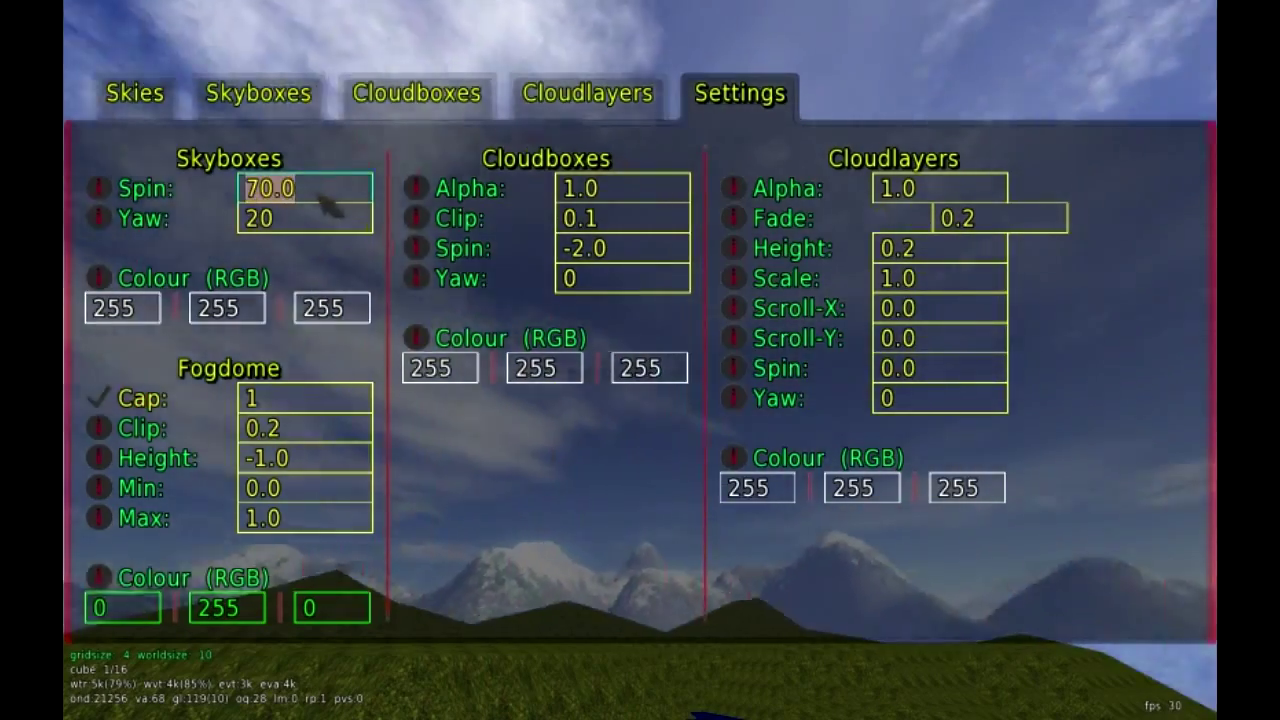
key("BackSpace")
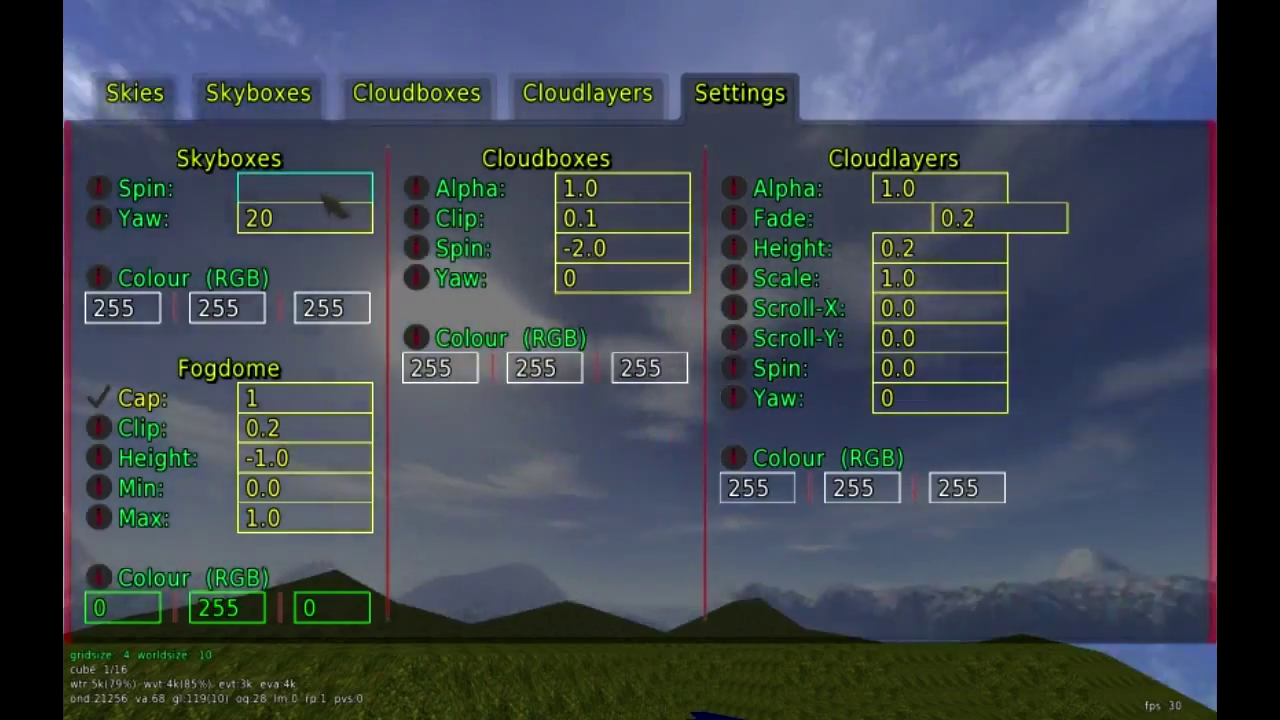
type("2")
key("Return")
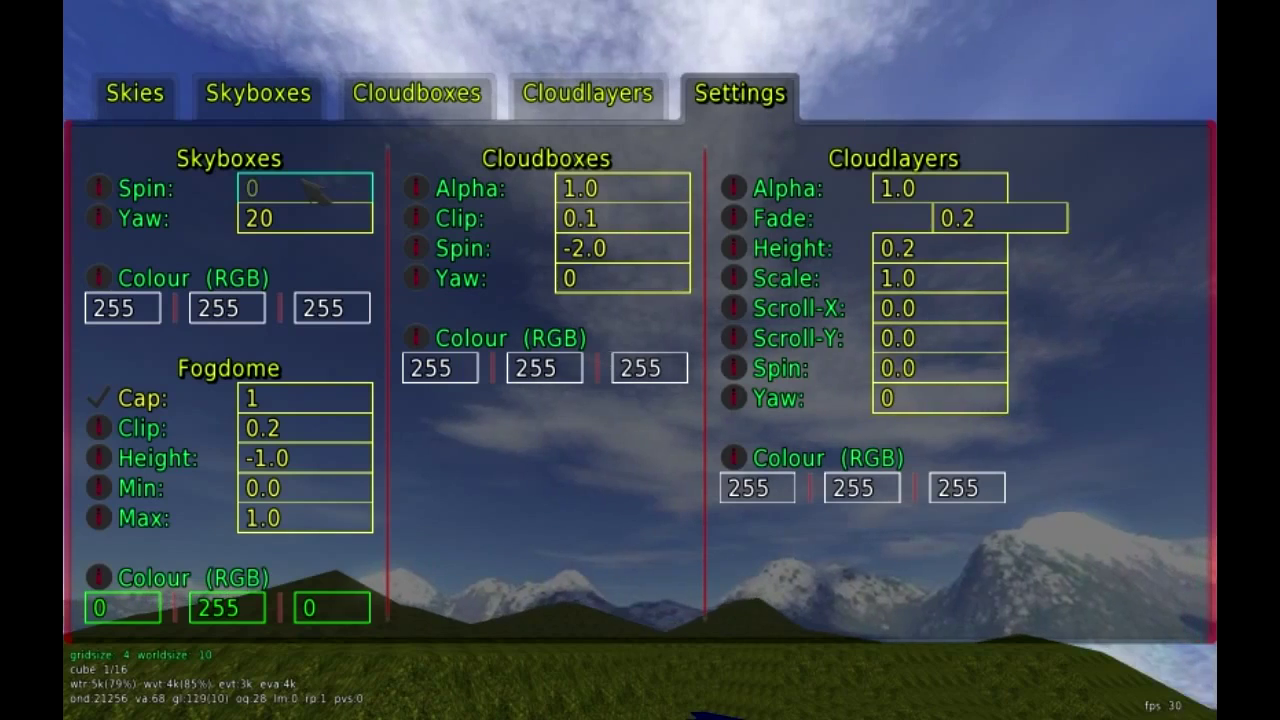
Set both the skybox spin and the skybox yaw to 0
type("0")
key("Return")
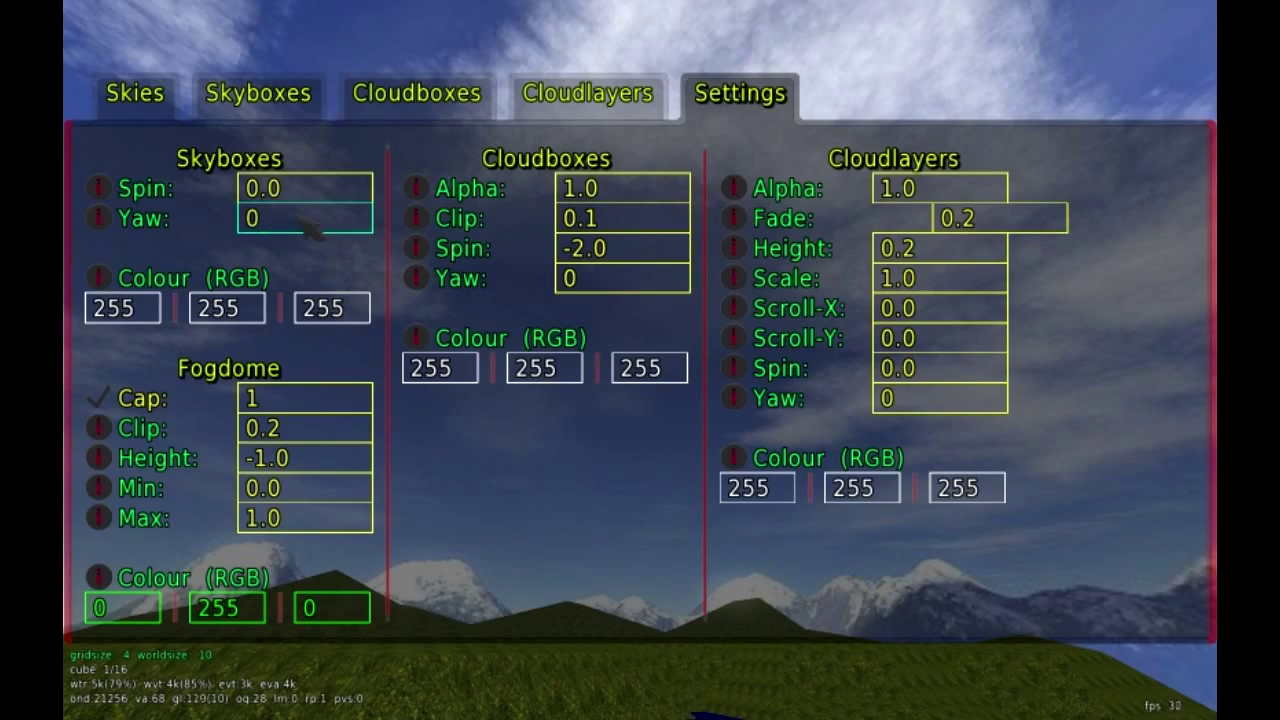
left_click(310, 228)
type("0")
key("Return")
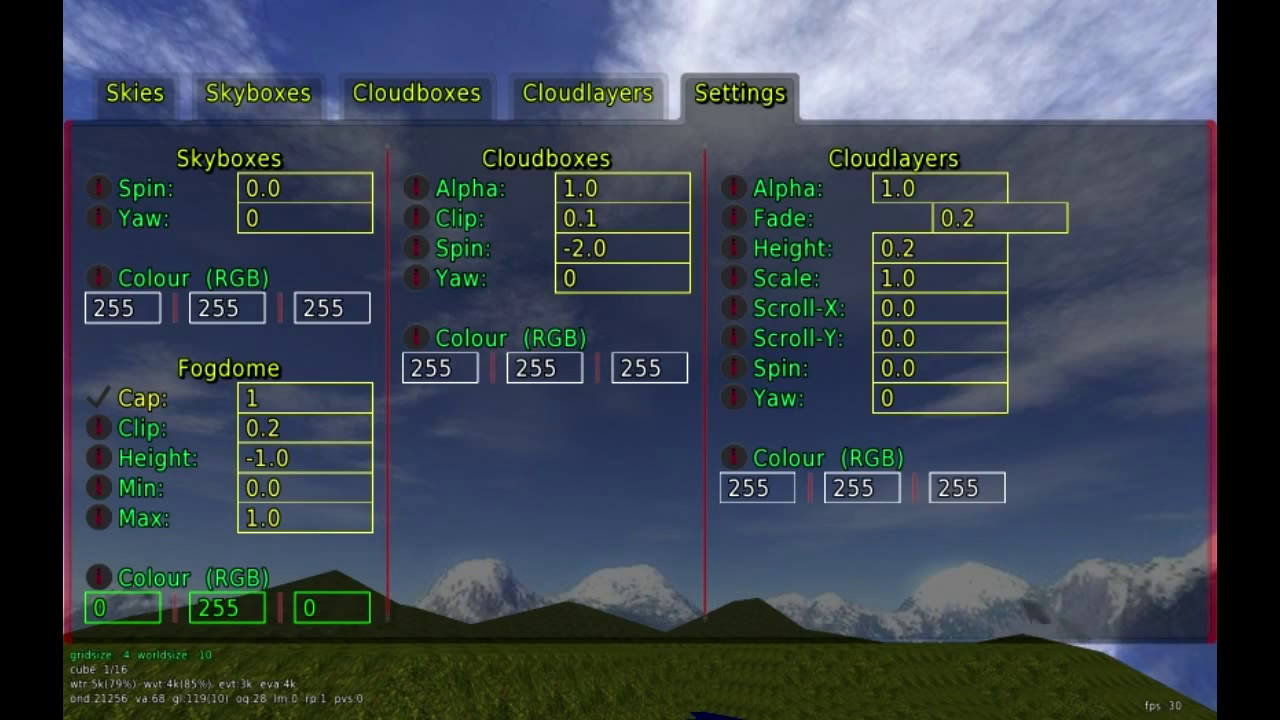
Set the skybox spin to 30
left_click(325, 200)
type("30")
key("Return")
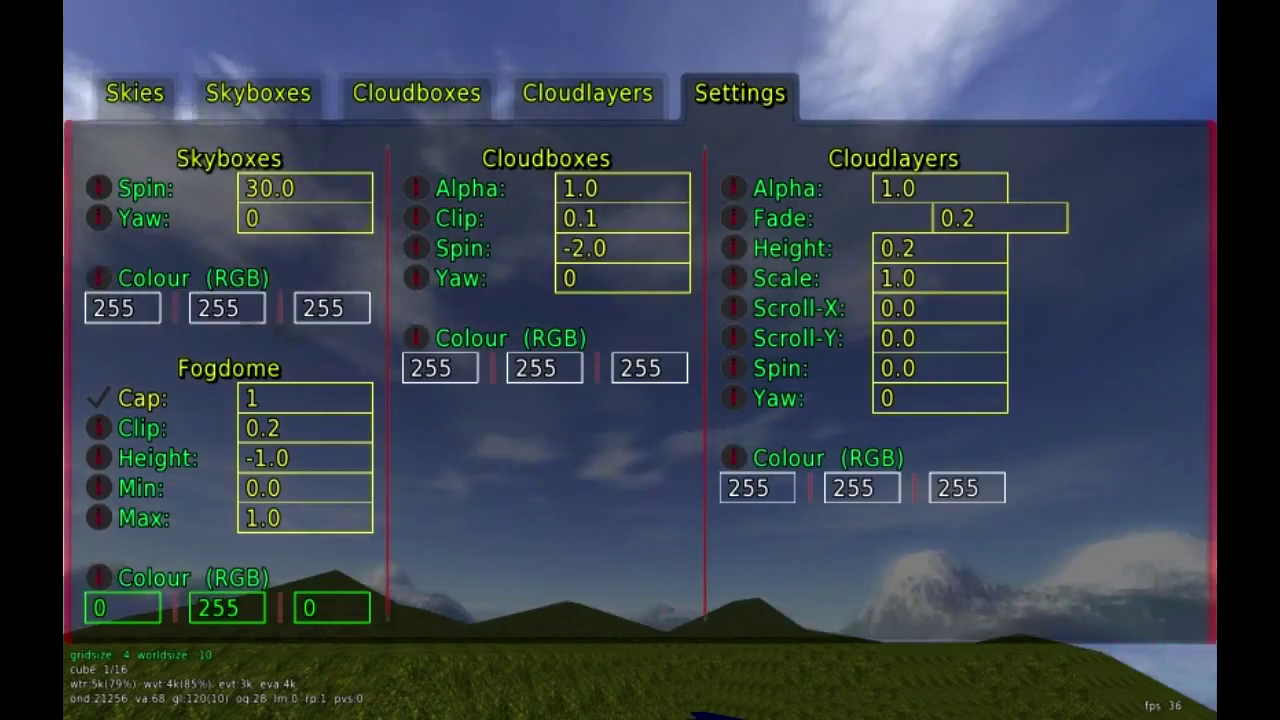
Set the skybox colour to black with RGB values 0, 0, 0
left_click(153, 318)
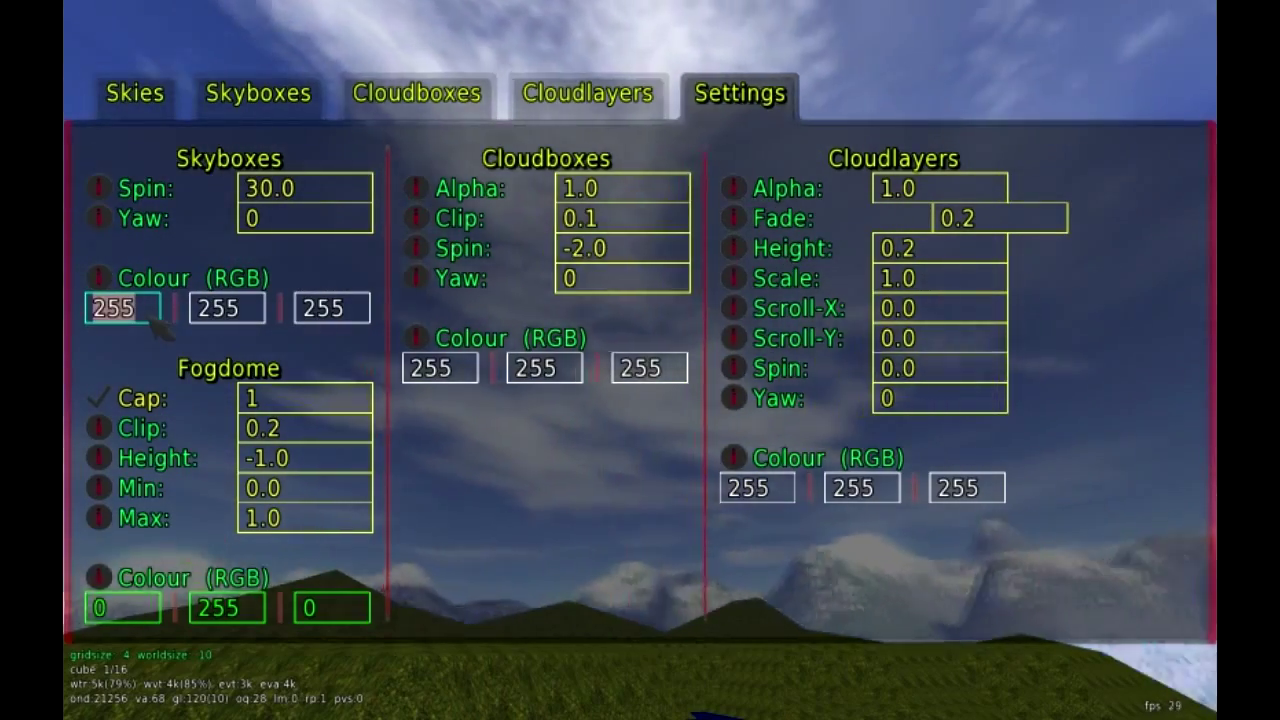
type("0")
key("Return")
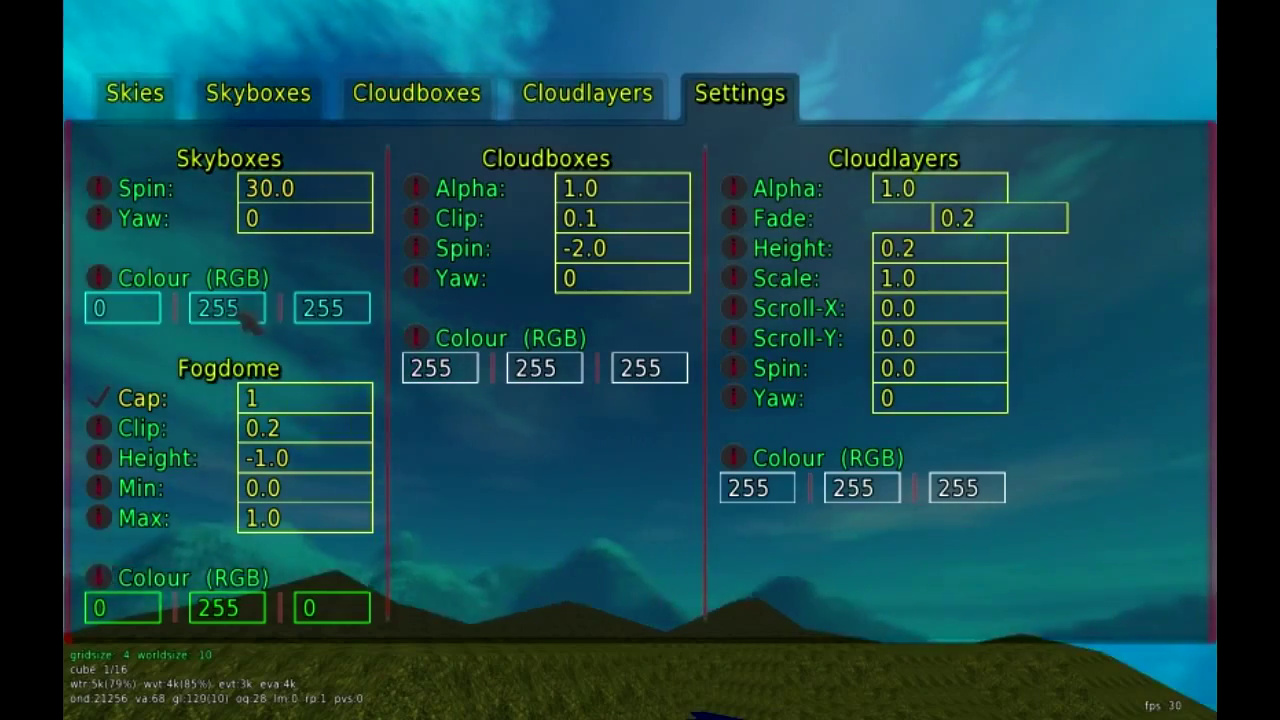
left_click(265, 312)
key("BackSpace")
key("BackSpace")
key("BackSpace")
type("0")
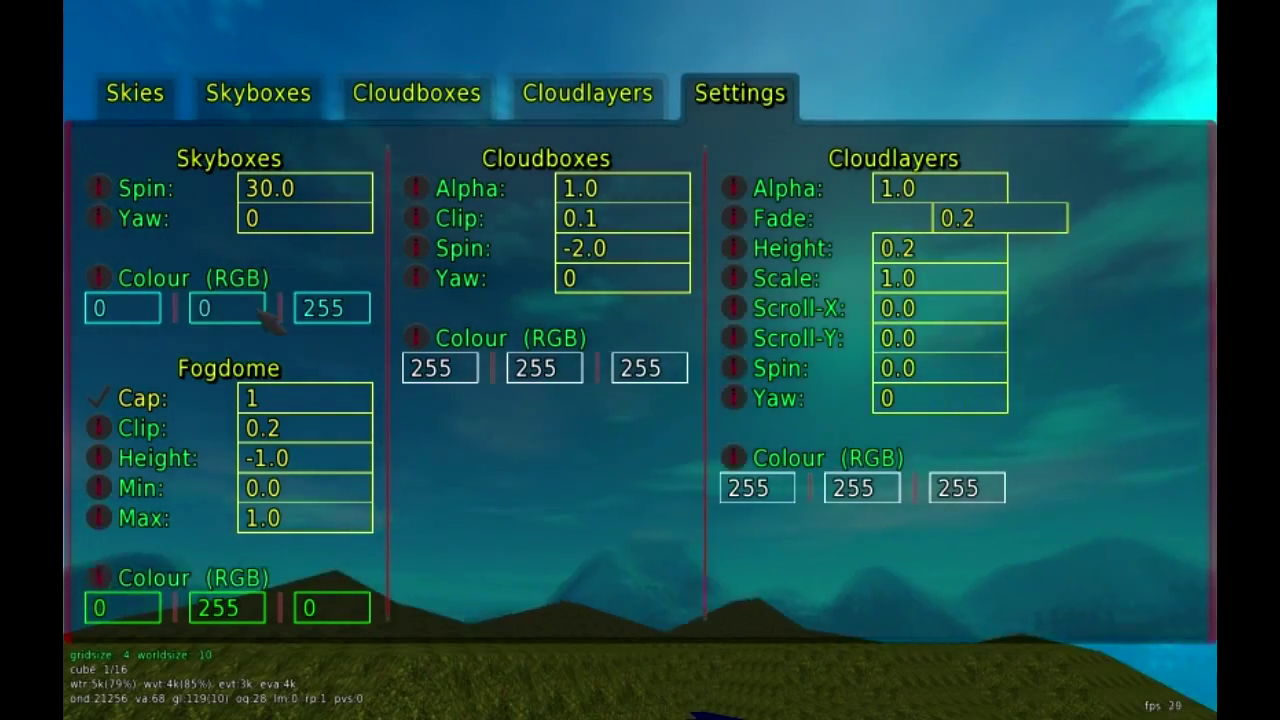
key("Return")
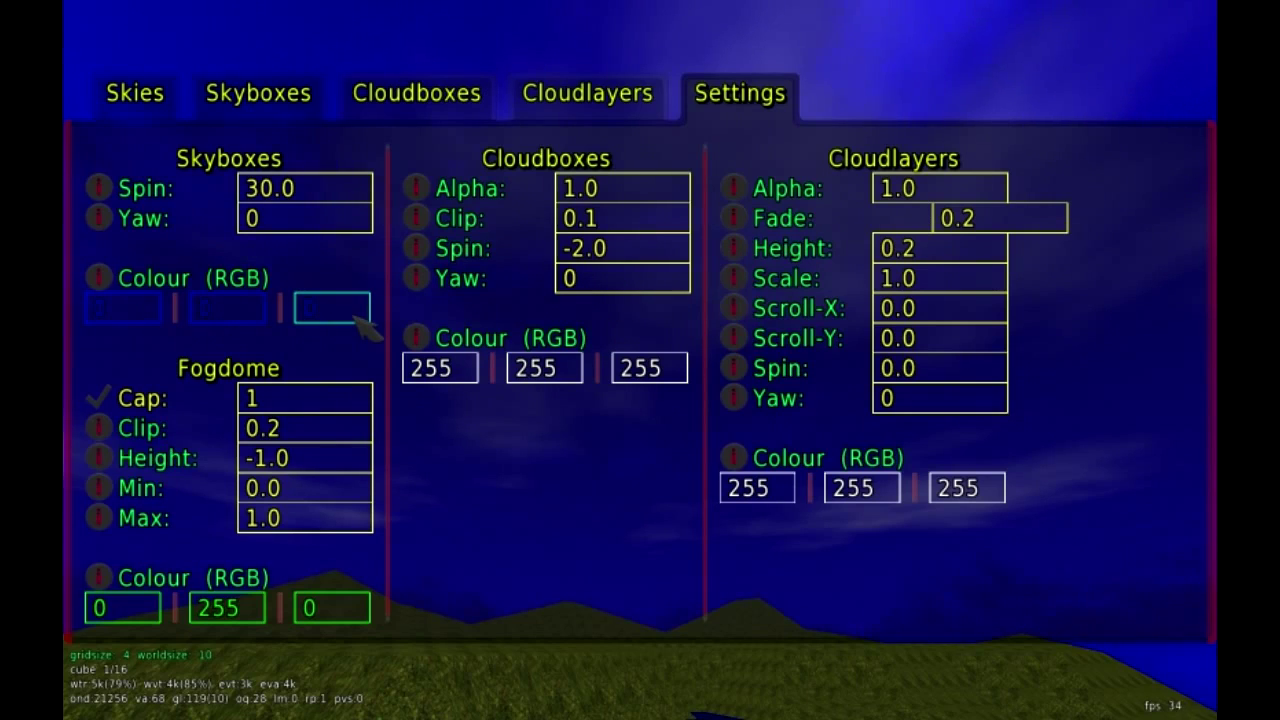
type("0")
key("Return")
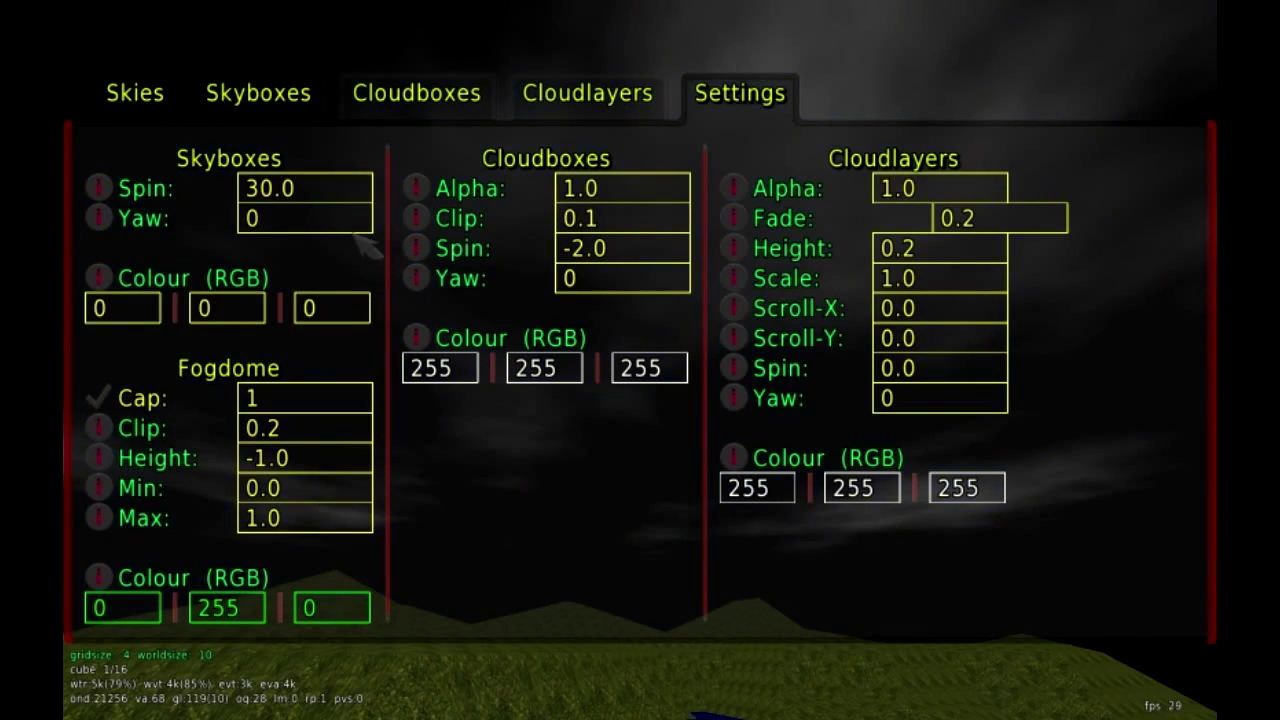
Leave the sky settings, examine the moon against the black sky from the grassy valley, and return to edit mode
key("Escape")
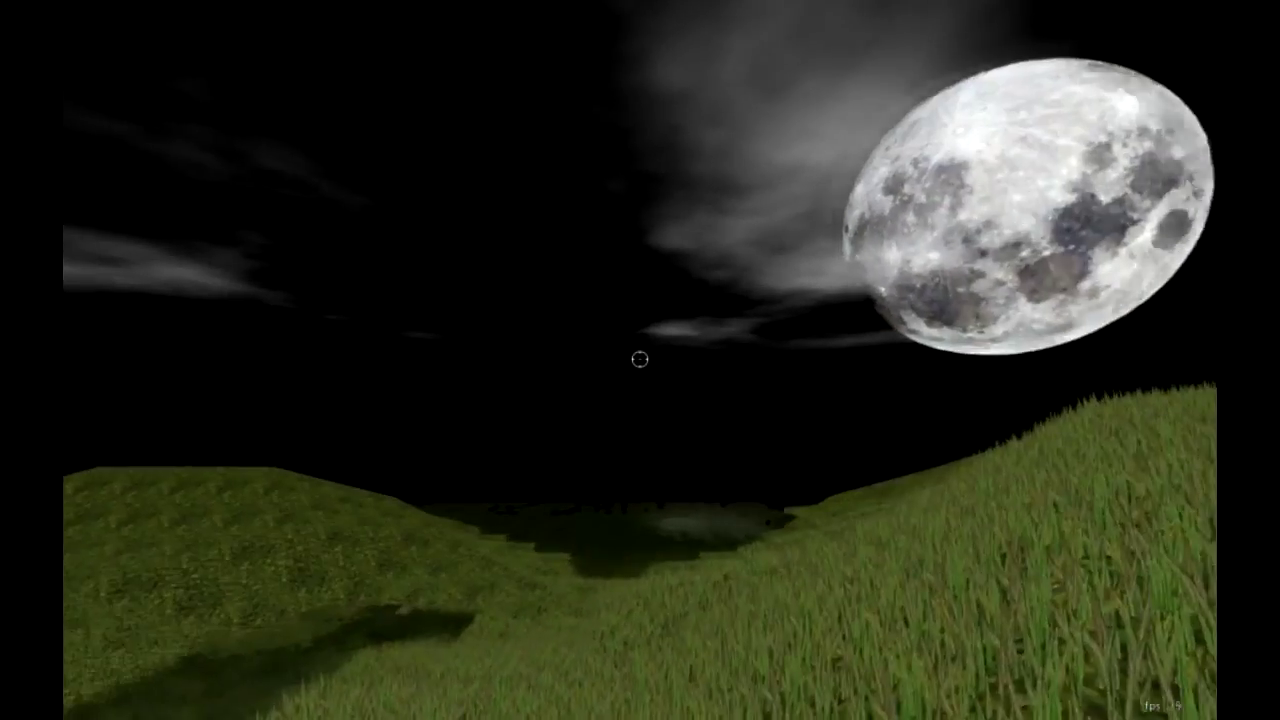
key("w")
key("e")
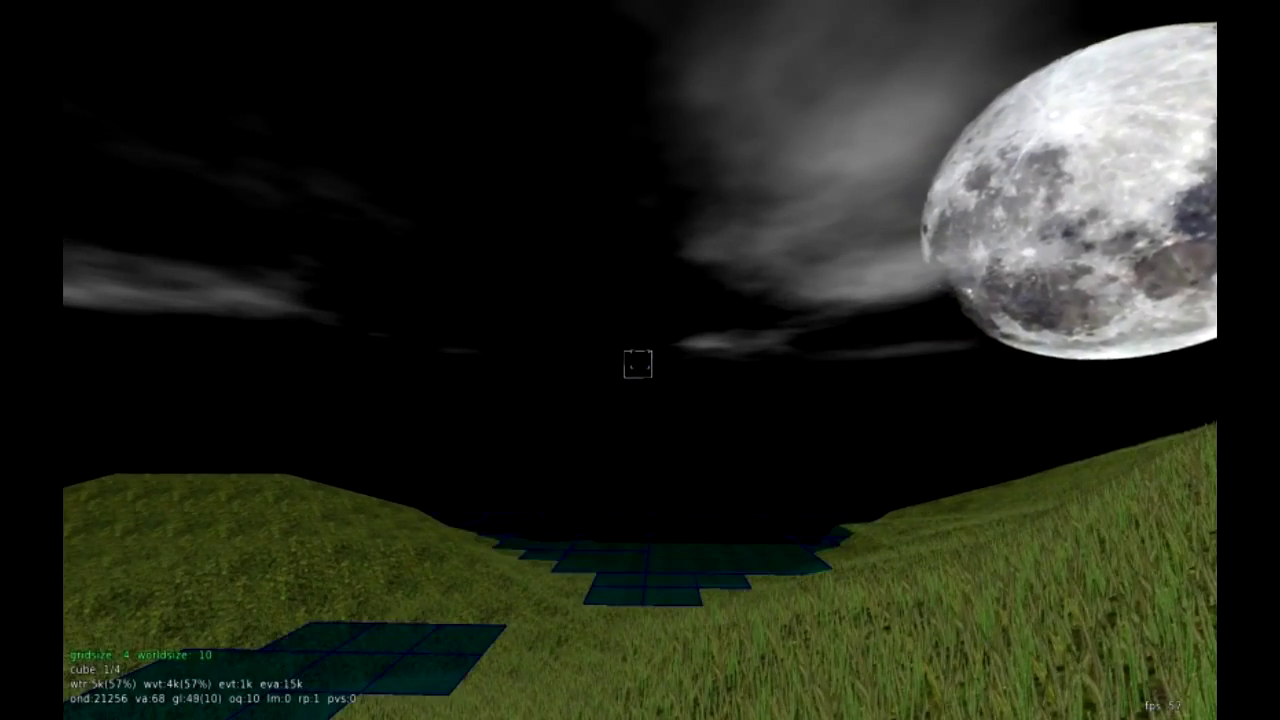
Reopen the sky settings and set the red value of the skybox colour to 255
key("F5")
left_click(738, 98)
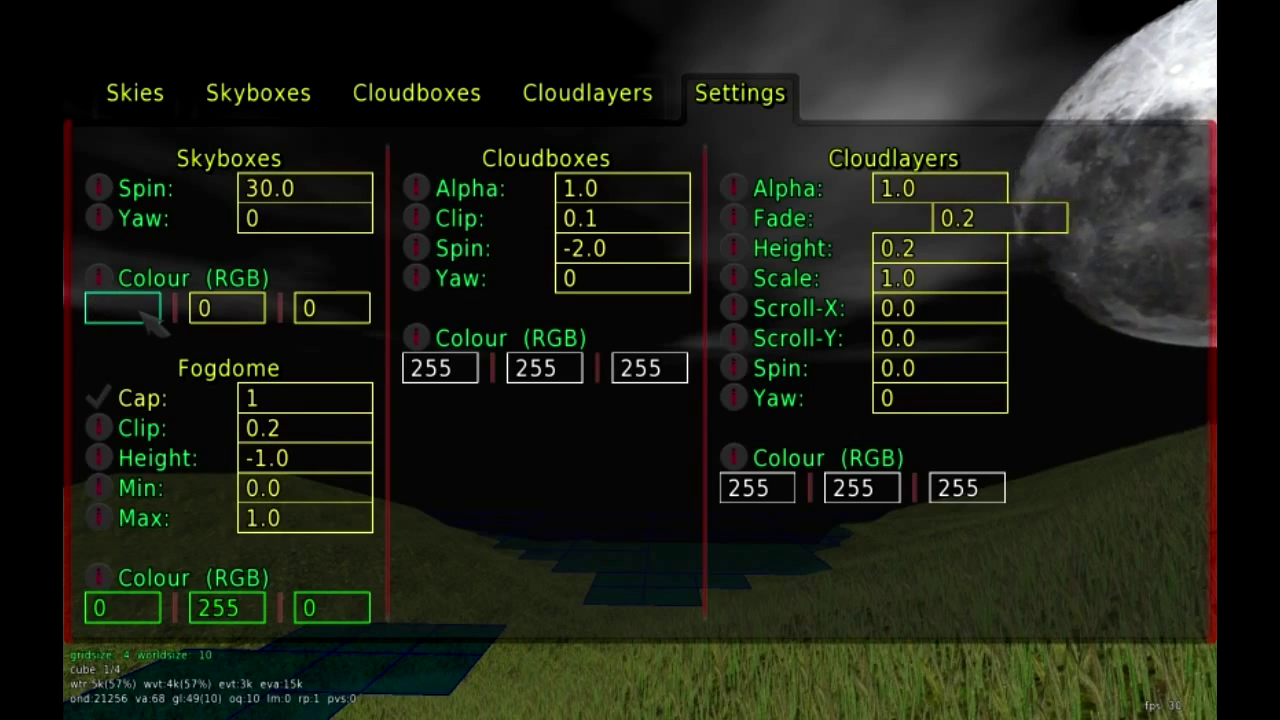
type("5")
key("Return")
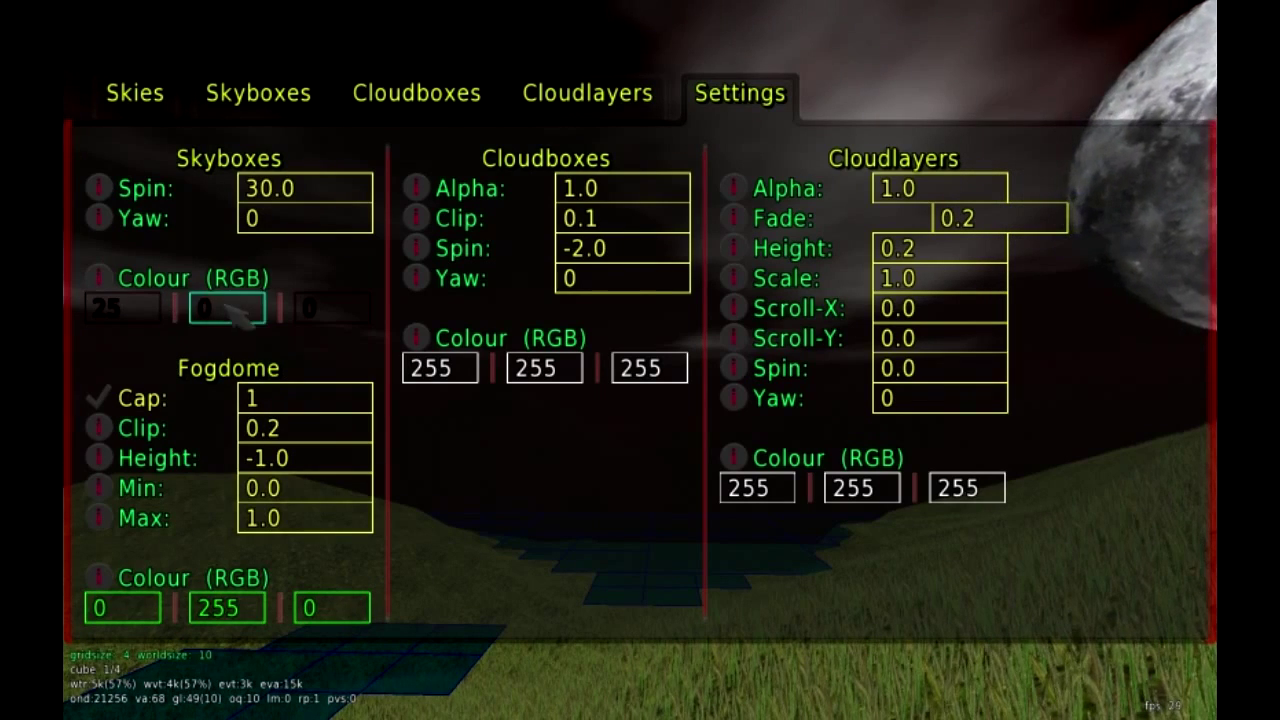
type("5")
key("Return")
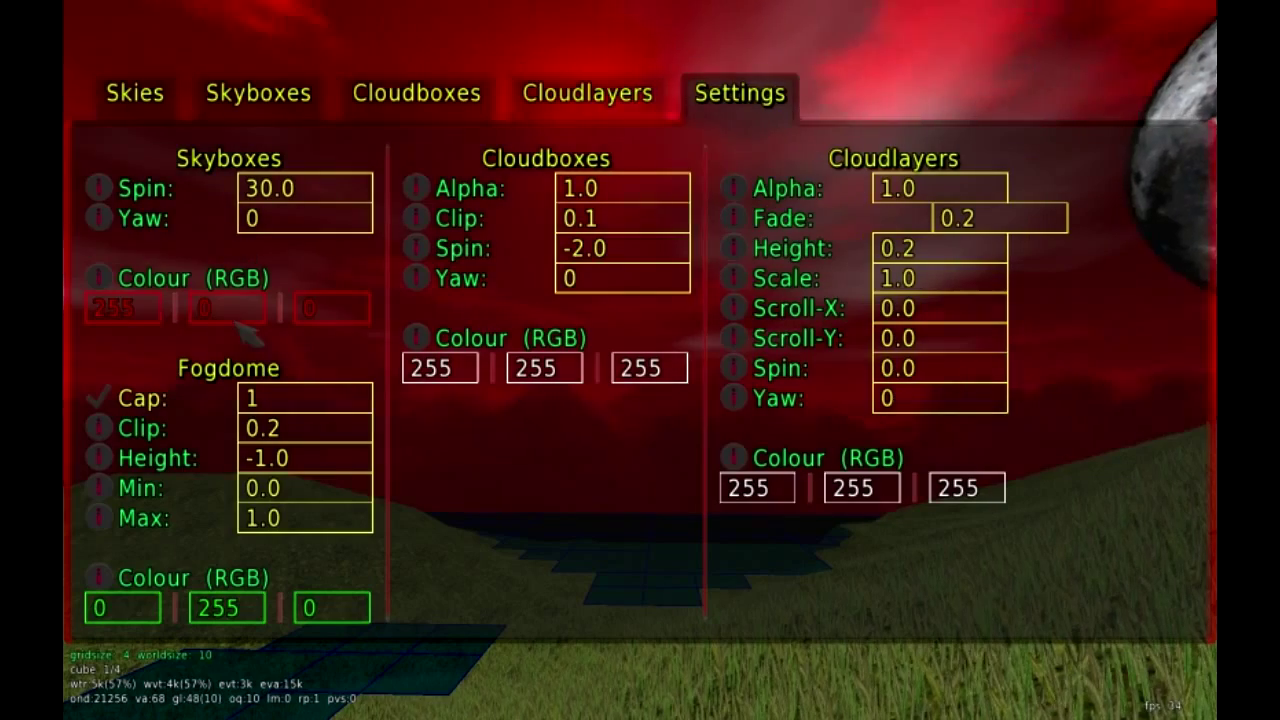
Set the skybox colour's green value to 10 and its blue value to 50
key("BackSpace")
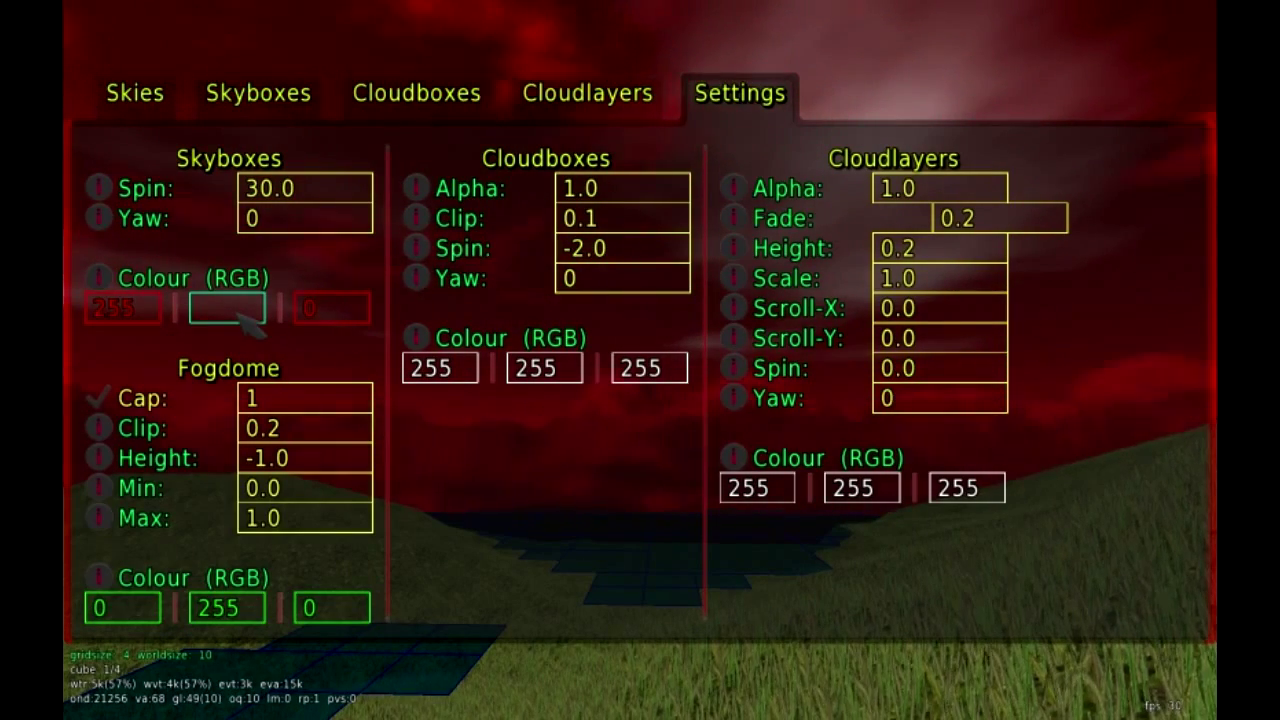
type("10")
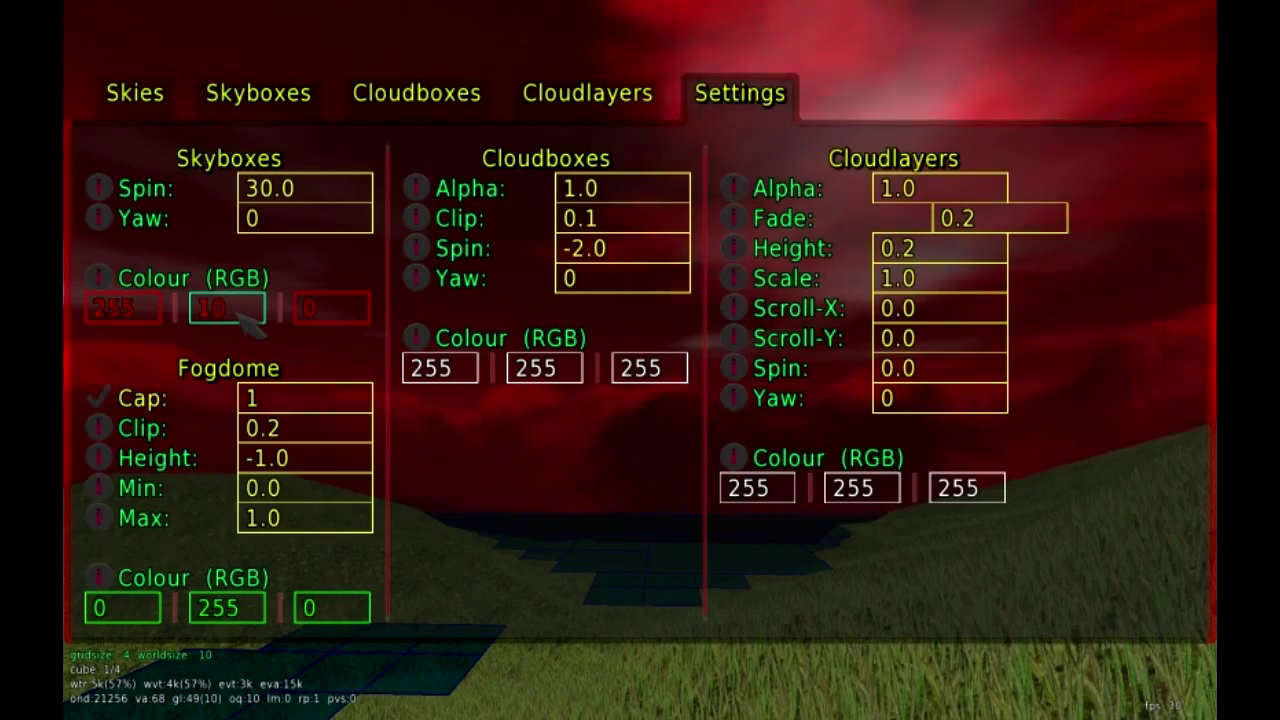
key("Return")
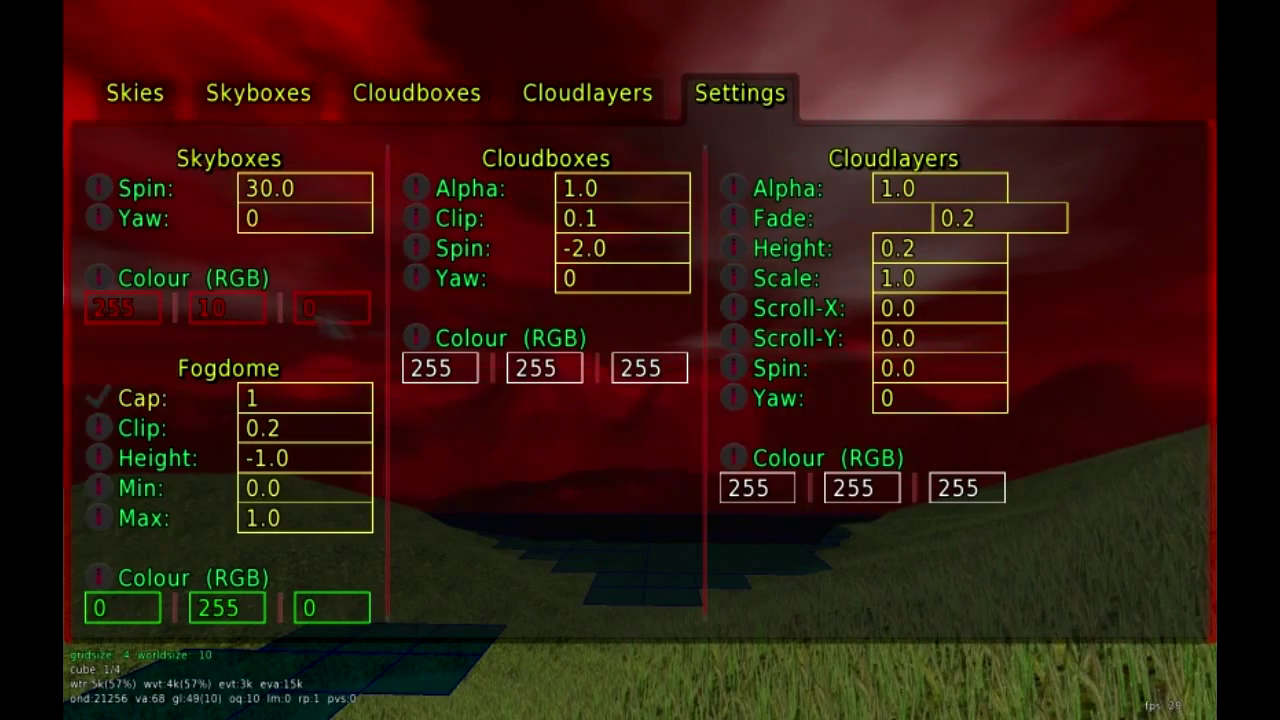
left_click(336, 312)
type("50")
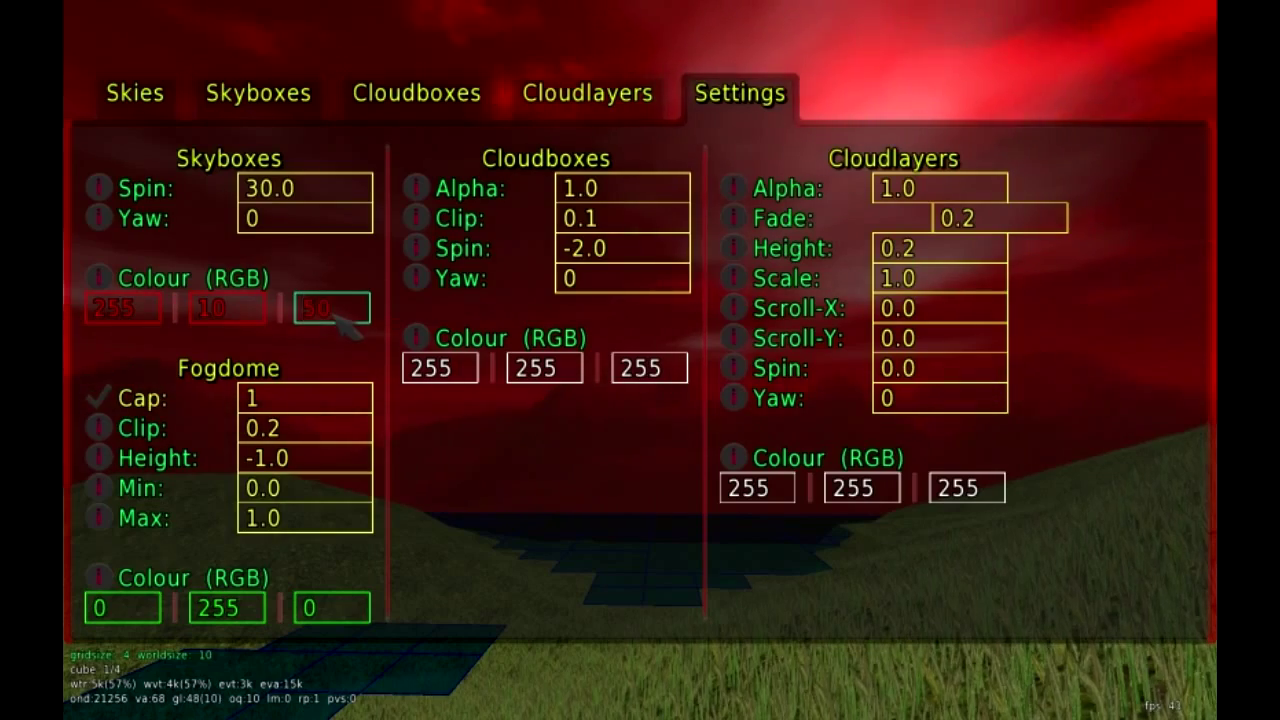
key("Return")
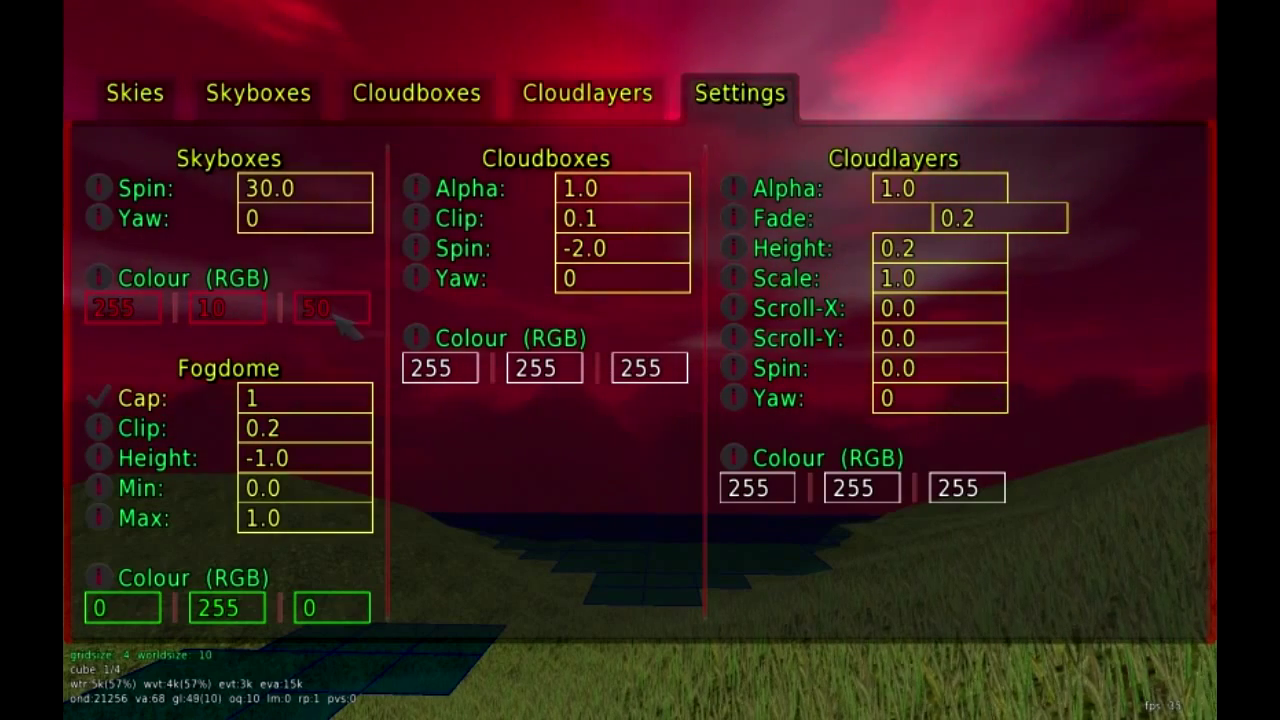